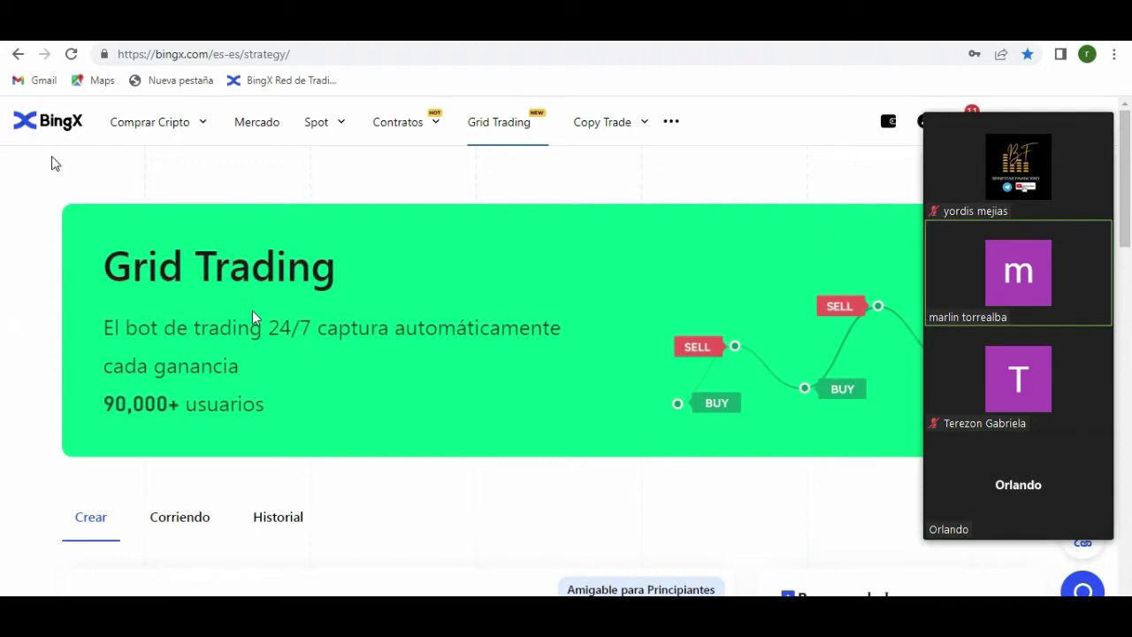
- Open the P2P page for buying crypto
mouse_move(150, 132)
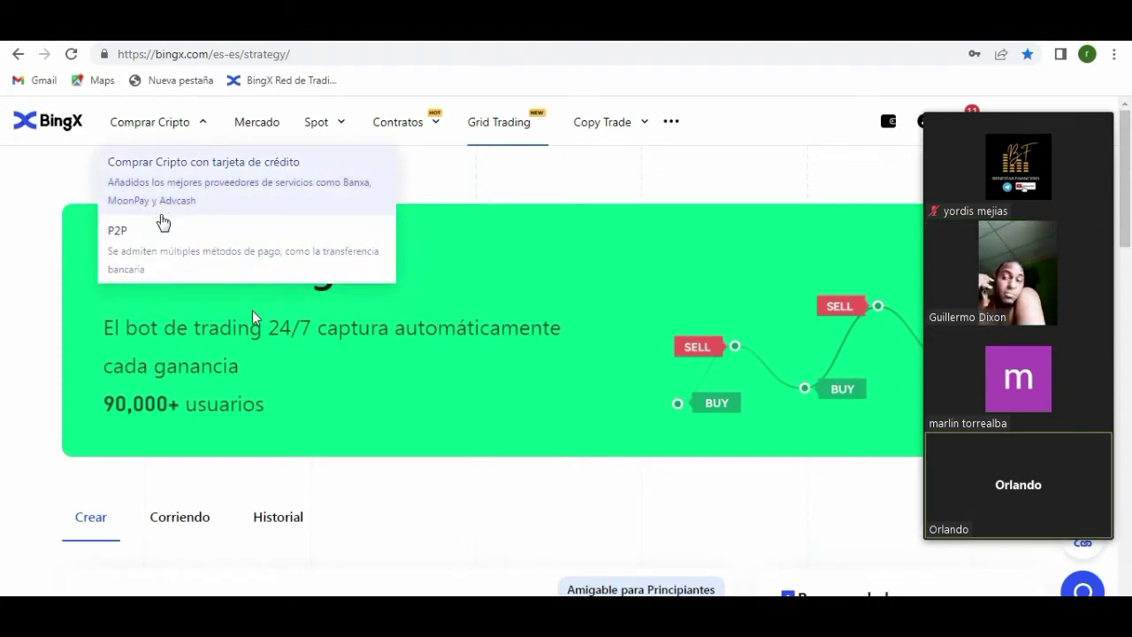
click(172, 254)
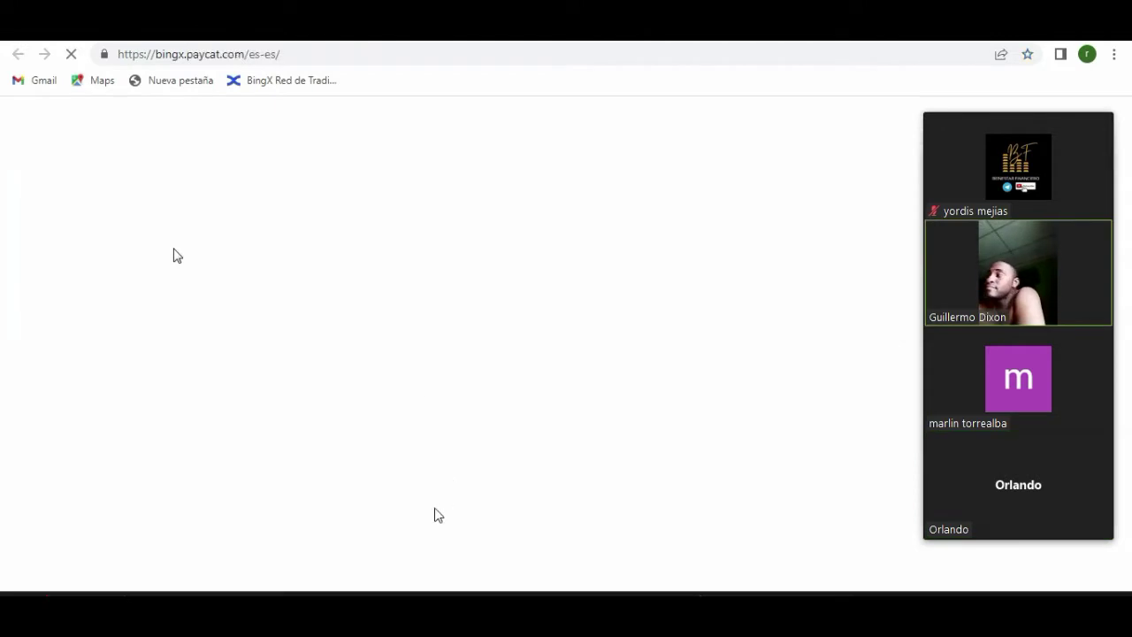
- Check the Zoom meeting's participant list and the options of the participant whose camera is on, and close the list
key(alt+u)
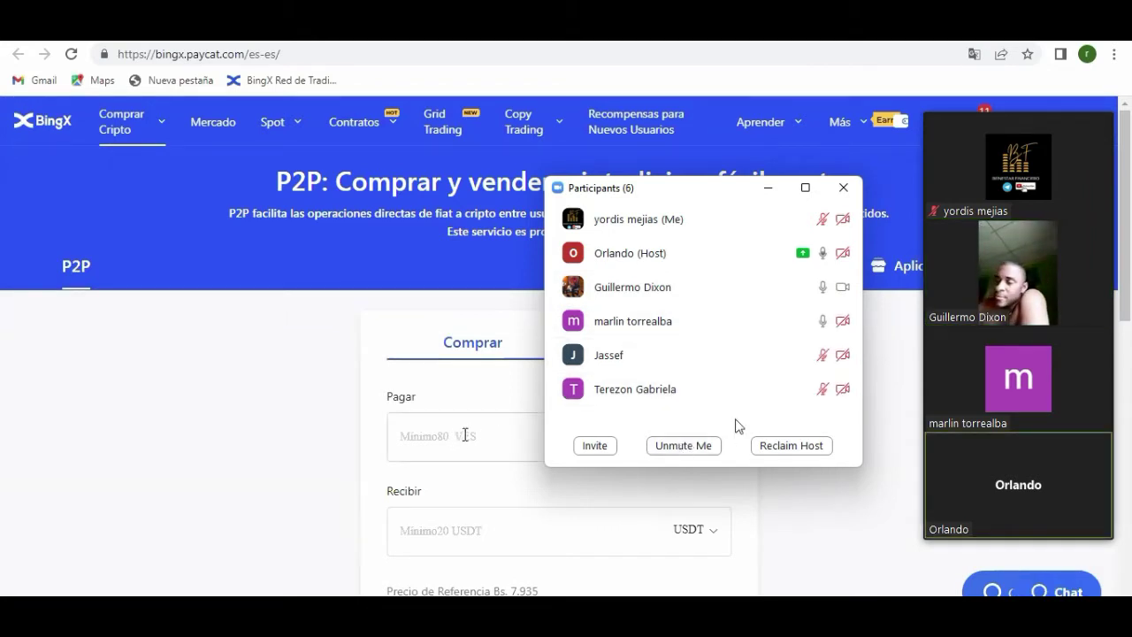
click(840, 288)
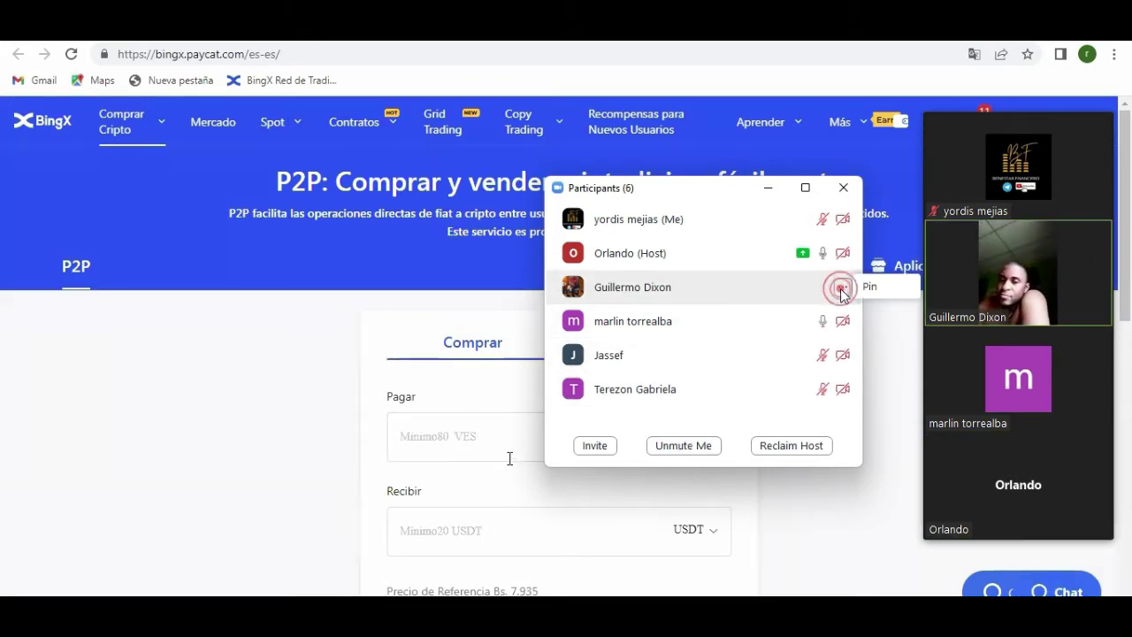
click(844, 189)
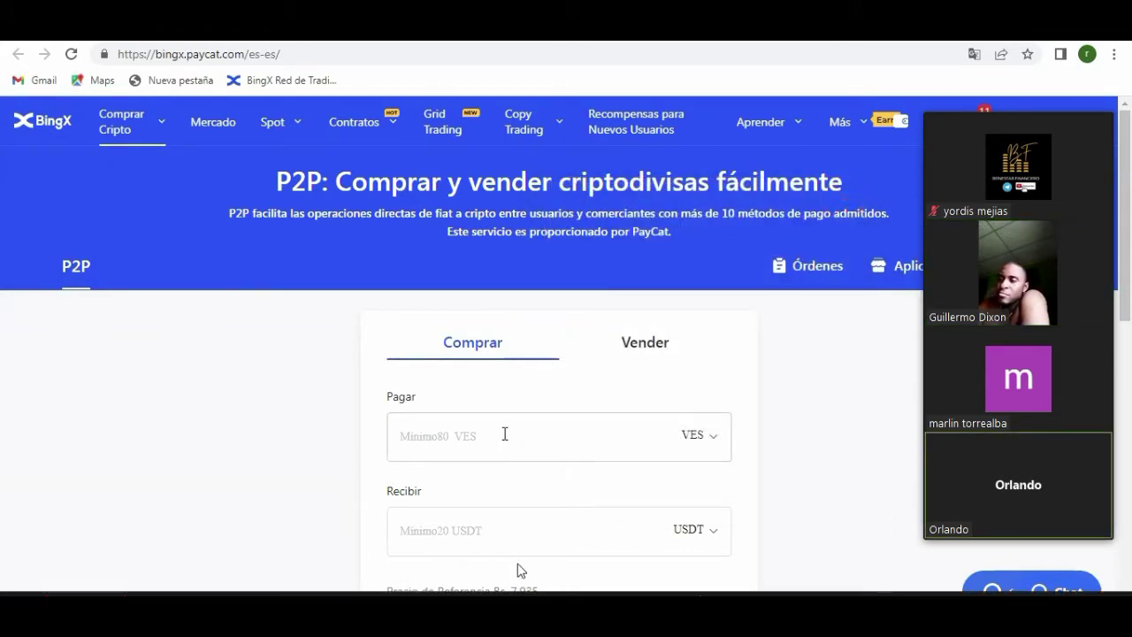
- Switch the P2P form from buying to selling (Vender)
click(648, 343)
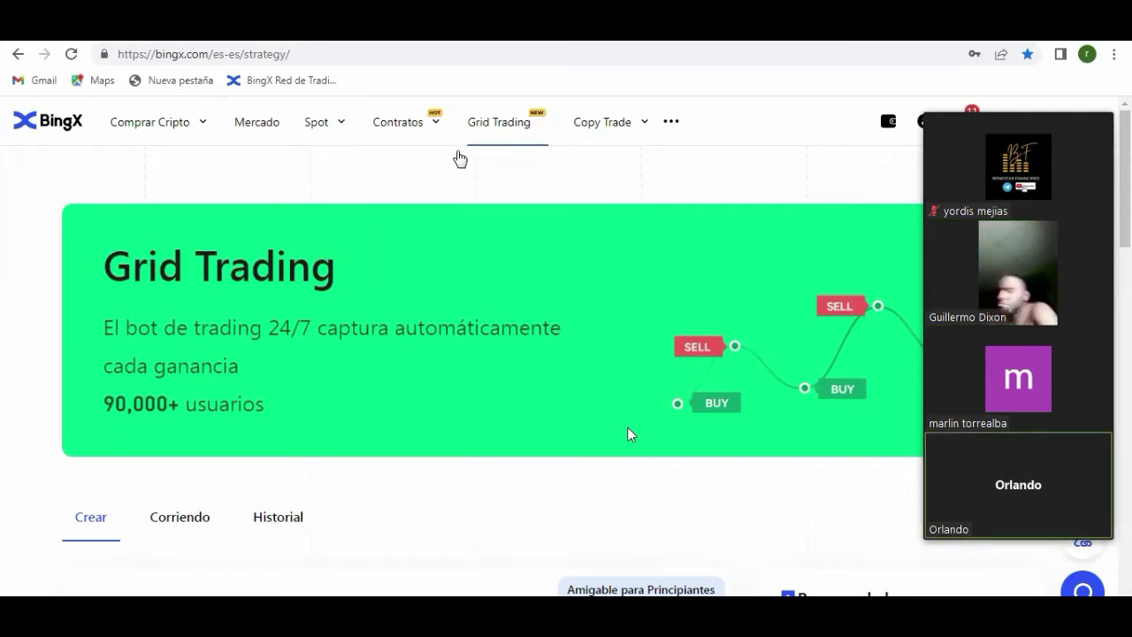
- Look at the options for the participant with the camera on, and check the meeting's participant list before closing it
mouse_move(425, 133)
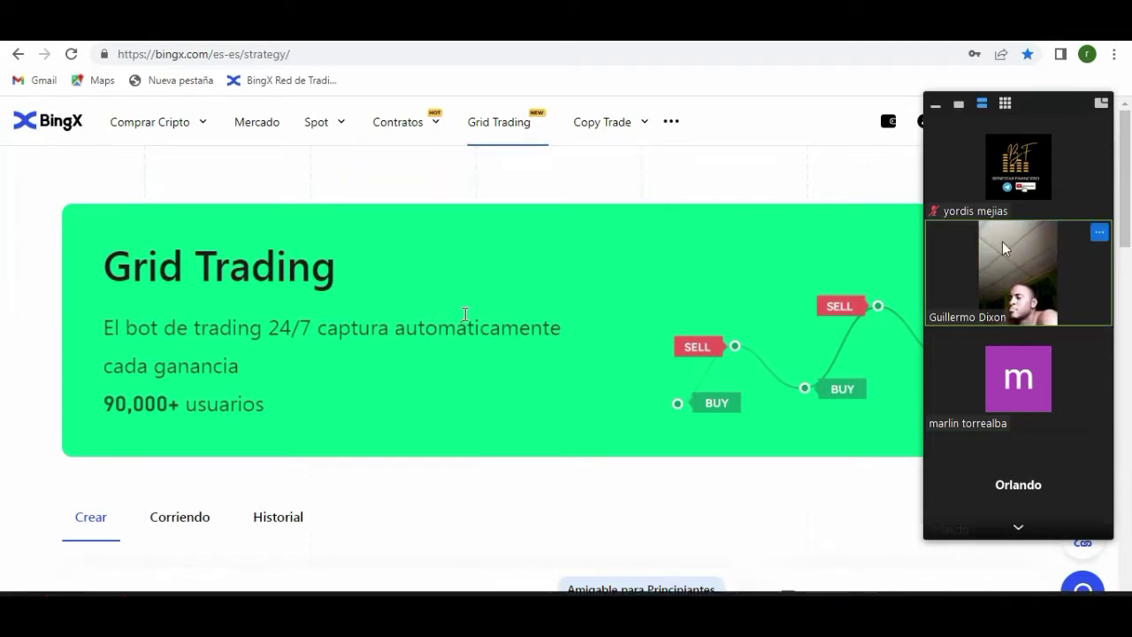
click(1098, 232)
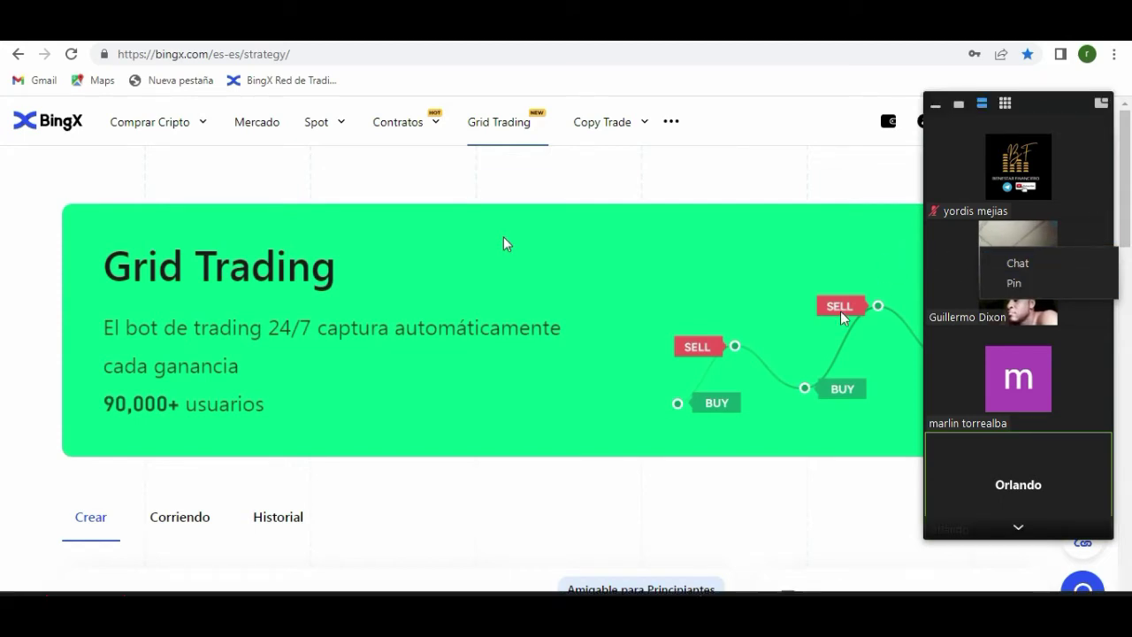
key(alt+u)
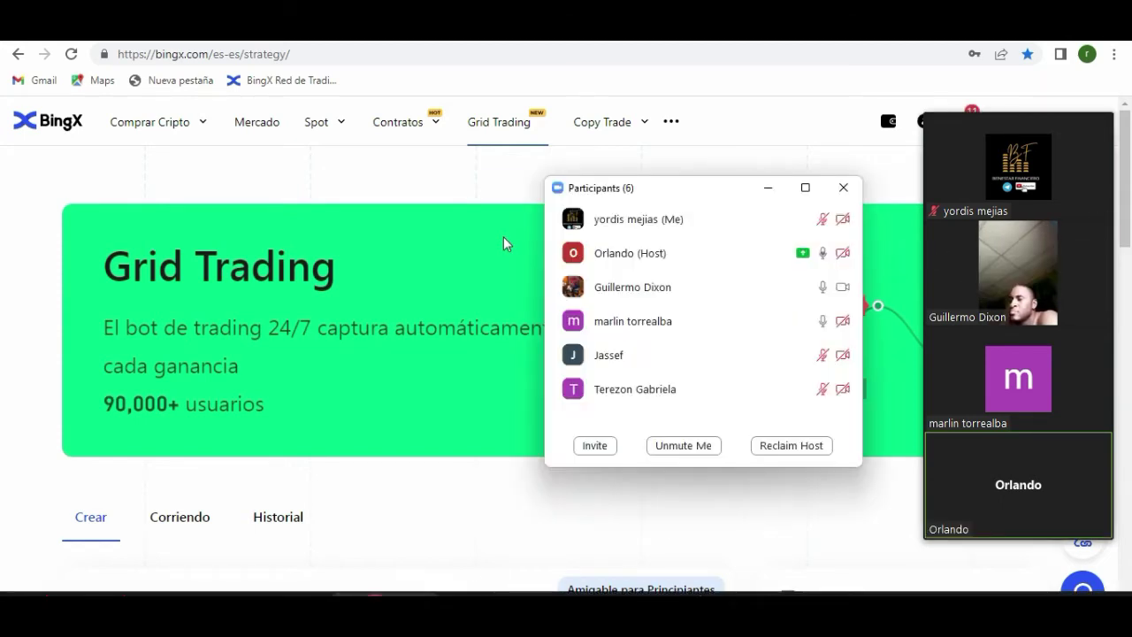
mouse_move(811, 291)
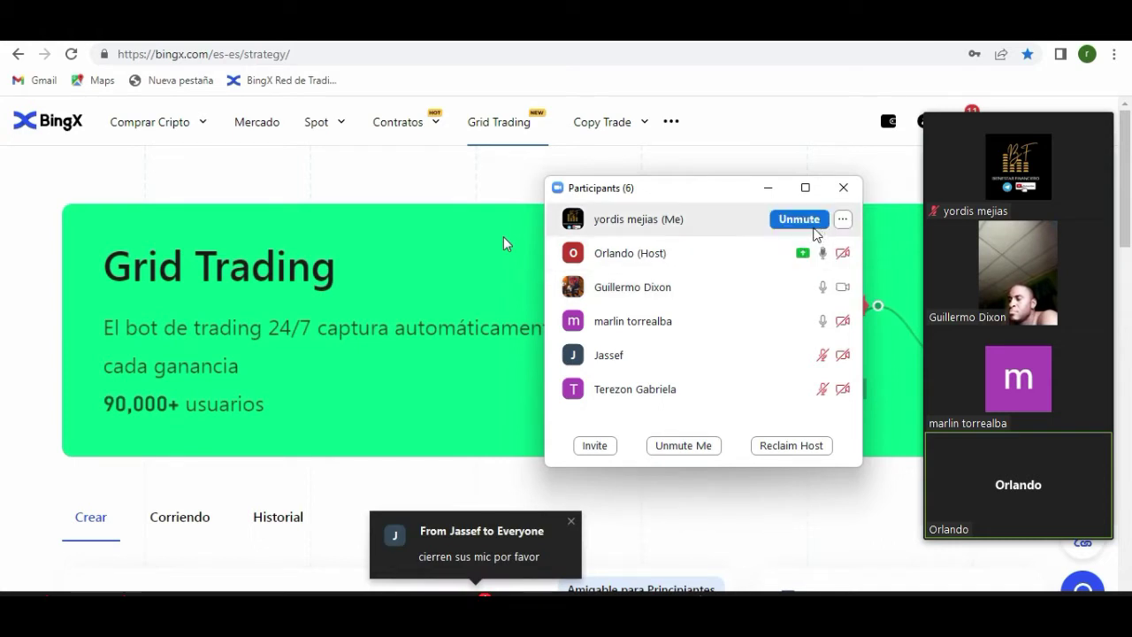
click(843, 187)
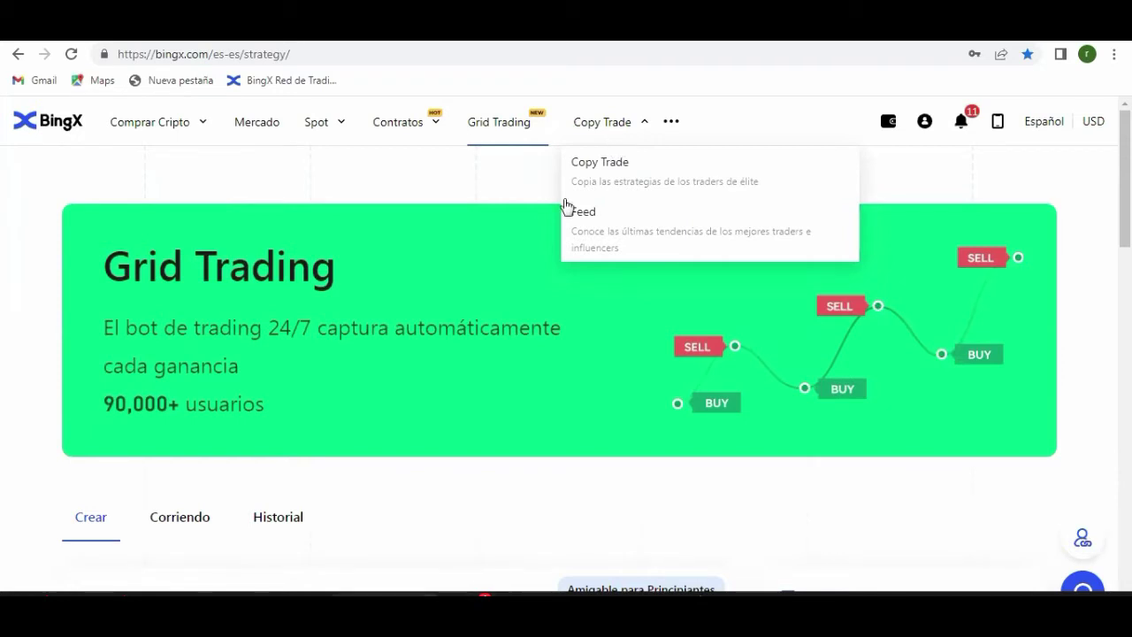
- Return to the BingX home page from the Grid Trading page
mouse_move(124, 138)
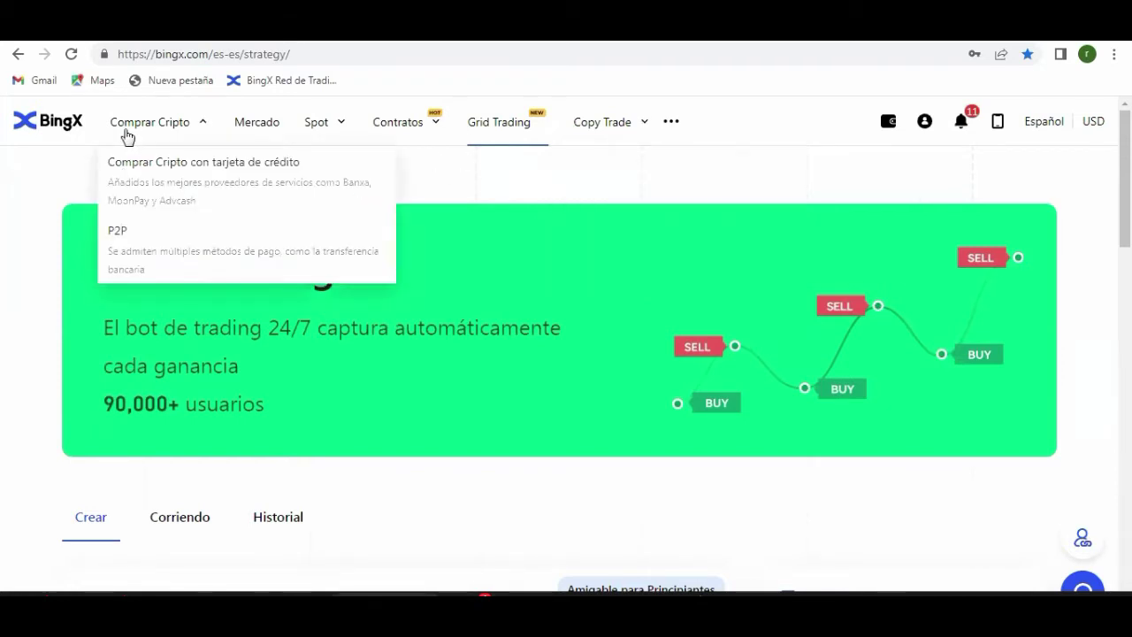
click(70, 121)
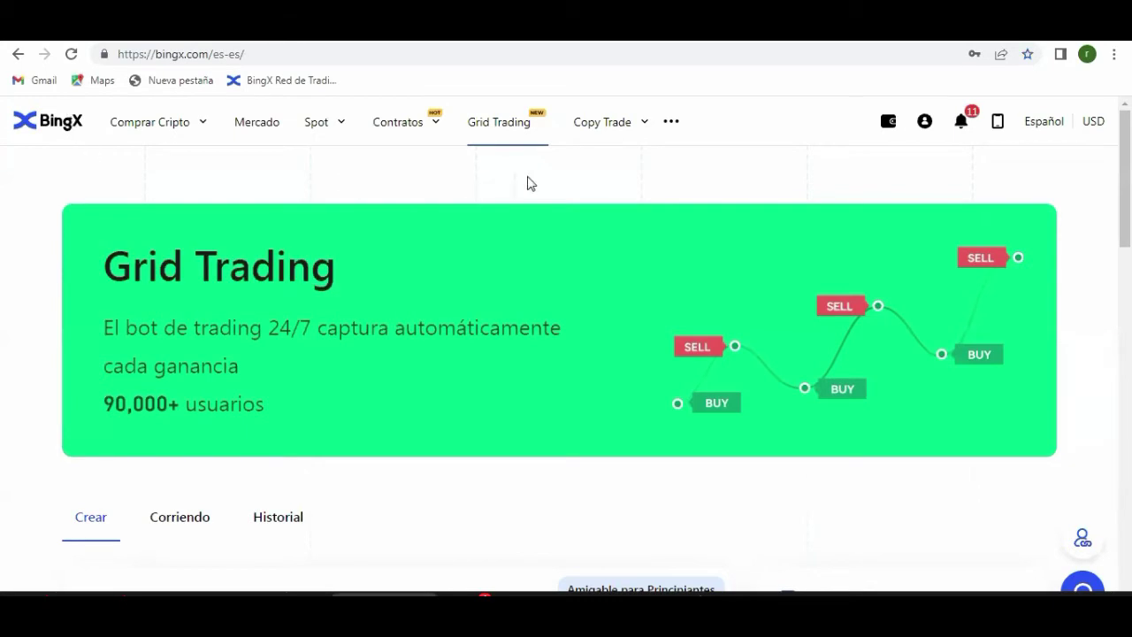
- Unmute your own microphone in the Zoom meeting and close the participant list
click(707, 451)
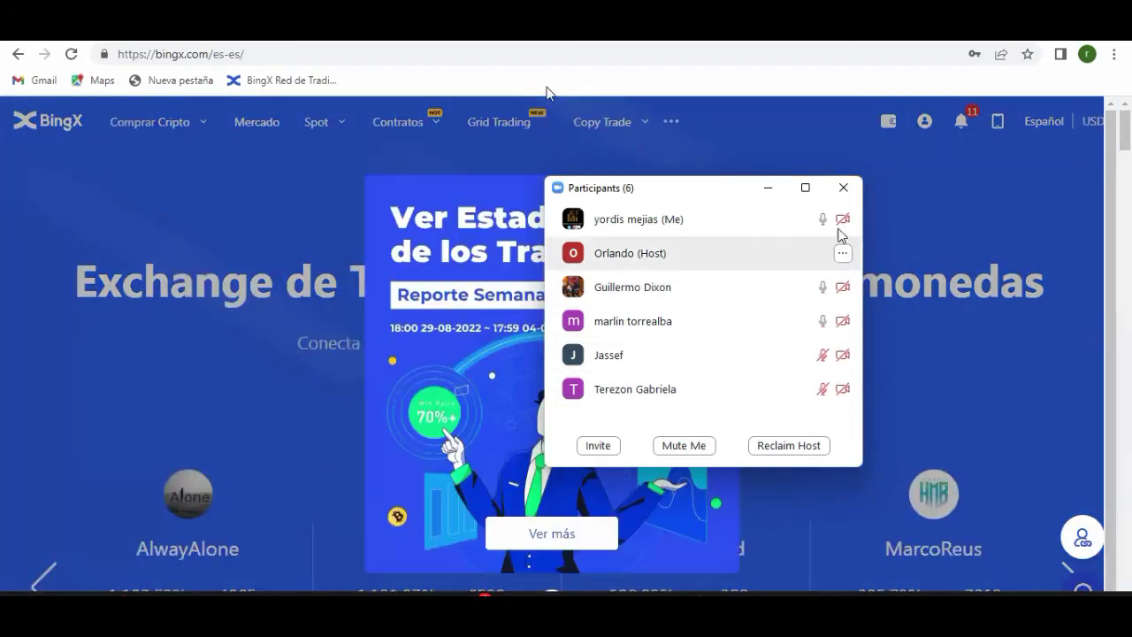
click(844, 188)
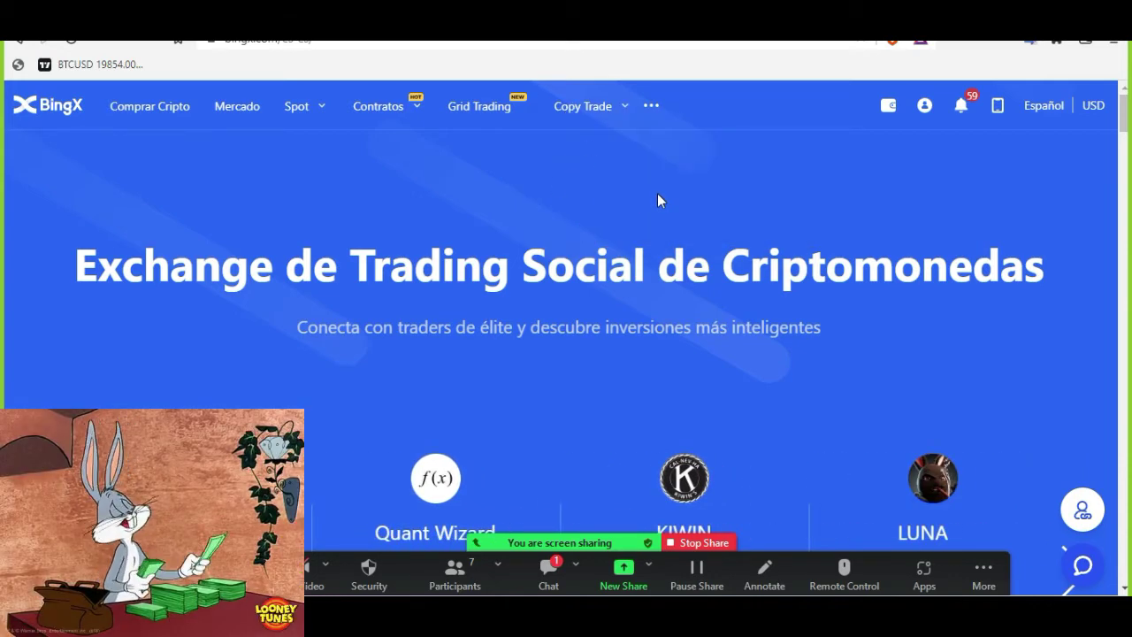
- Open the Mis Fondos overview from the wallet and look over the total asset value and account details
mouse_move(888, 106)
click(865, 152)
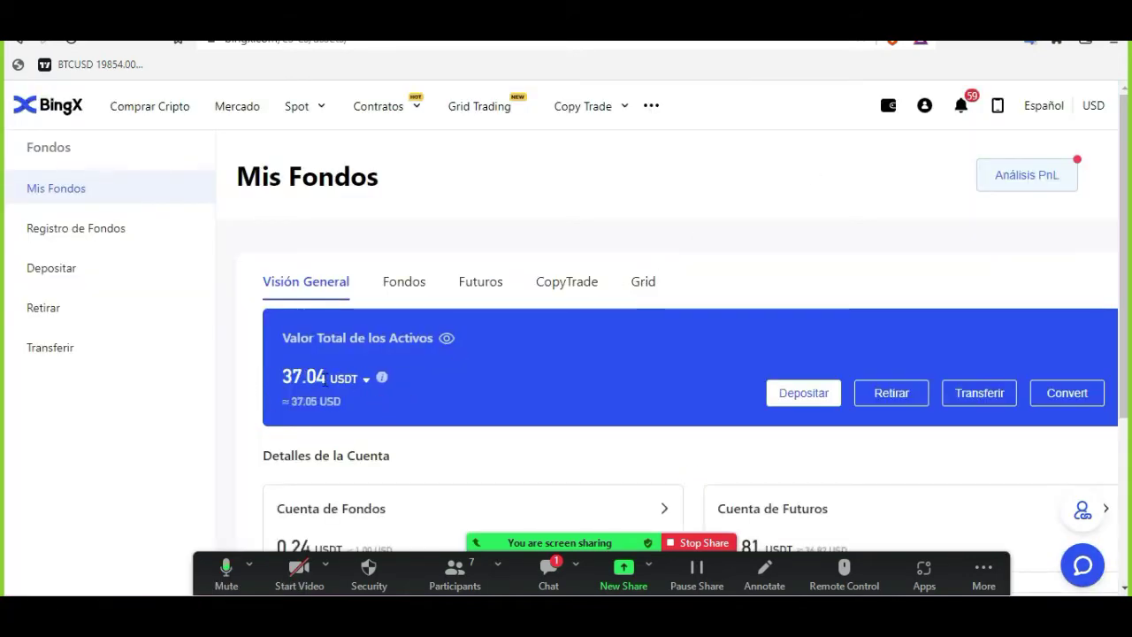
scroll(325, 380, down, 1)
scroll(219, 221, up, 1)
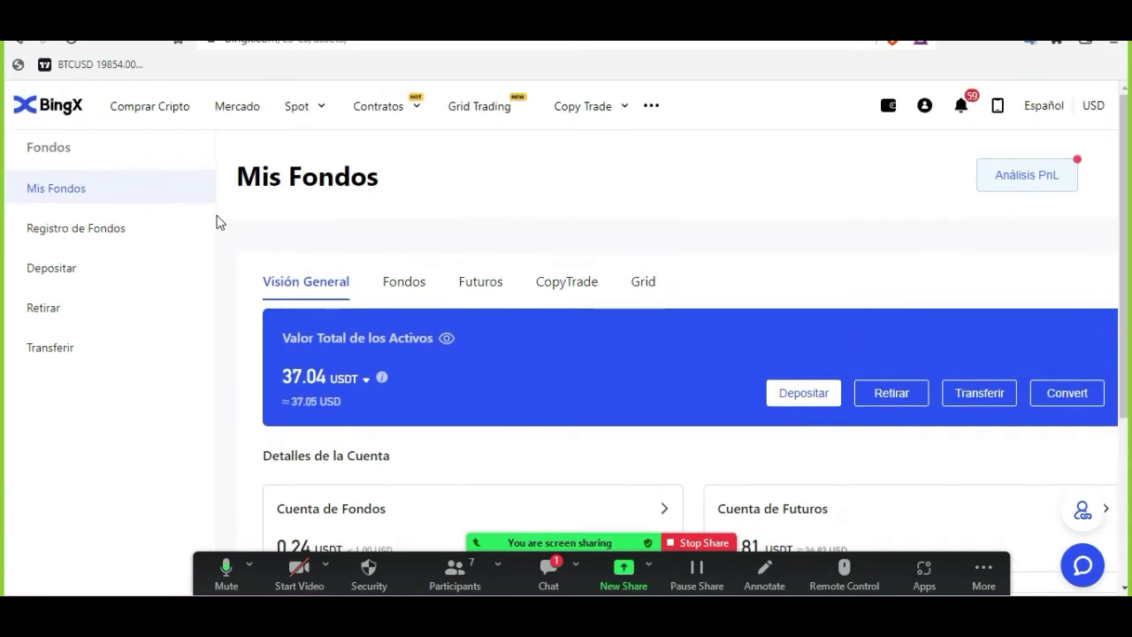
- Go to the Copiando list in the Copy Trade section and open the profile of the trader Crypto Trading 2.0
click(59, 110)
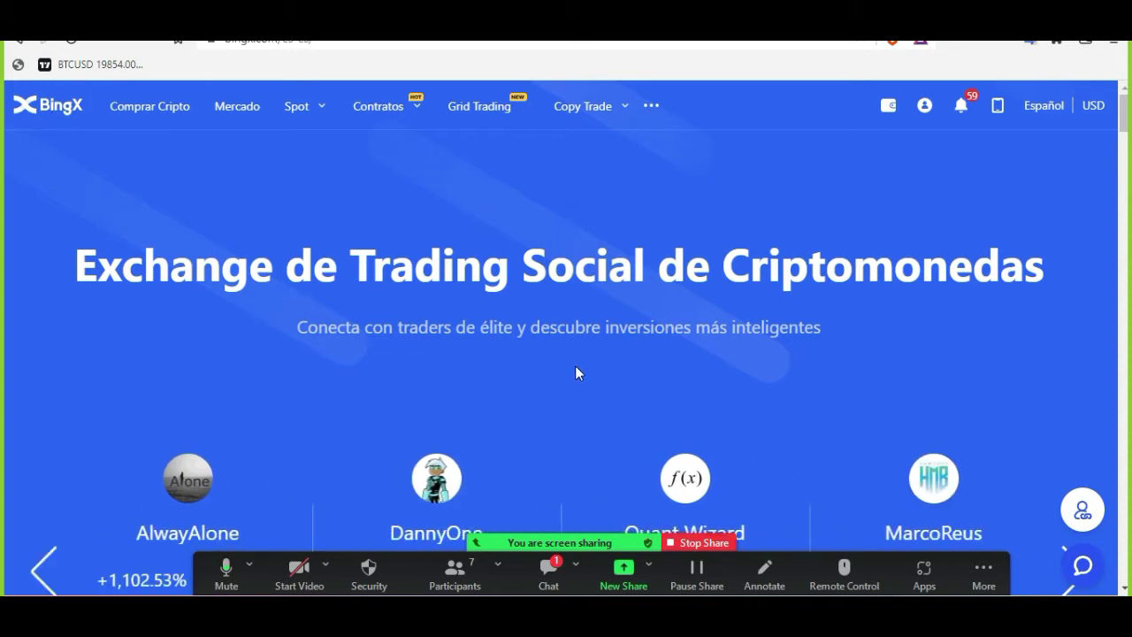
mouse_move(589, 111)
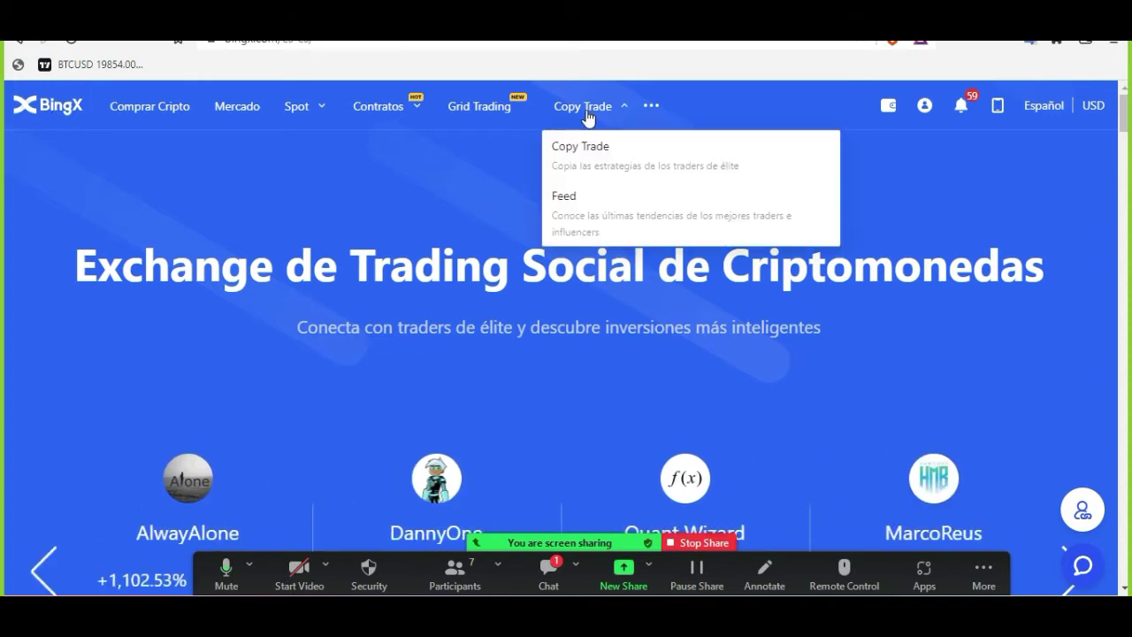
click(601, 167)
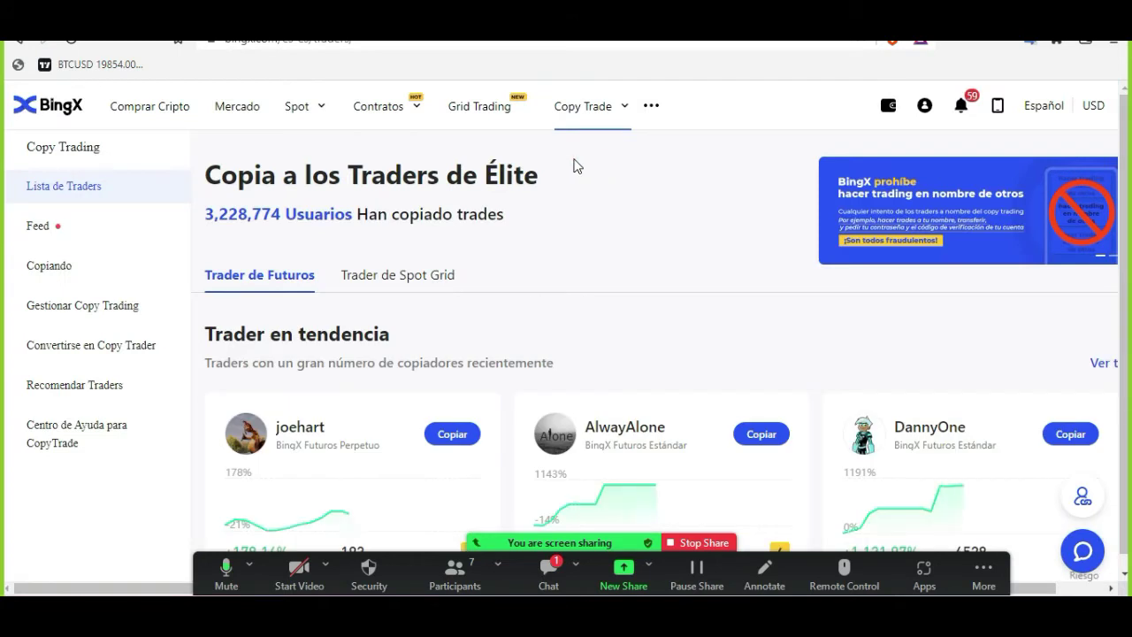
click(73, 270)
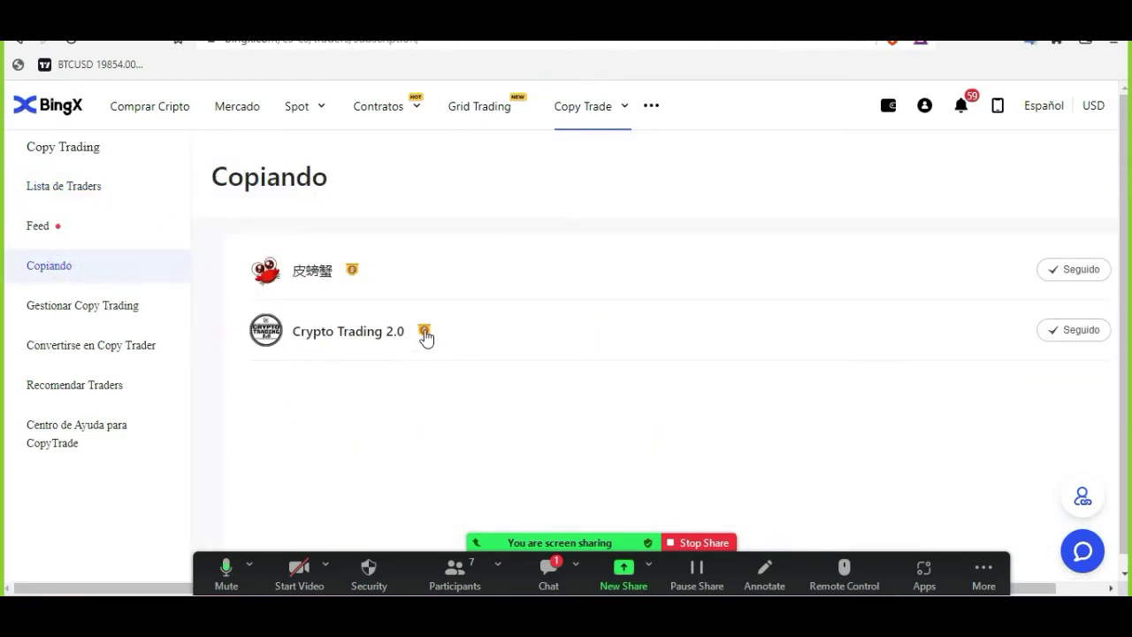
click(352, 334)
- Mute the two other meeting participants whose microphones are on, and close the participant list
click(455, 570)
mouse_move(856, 281)
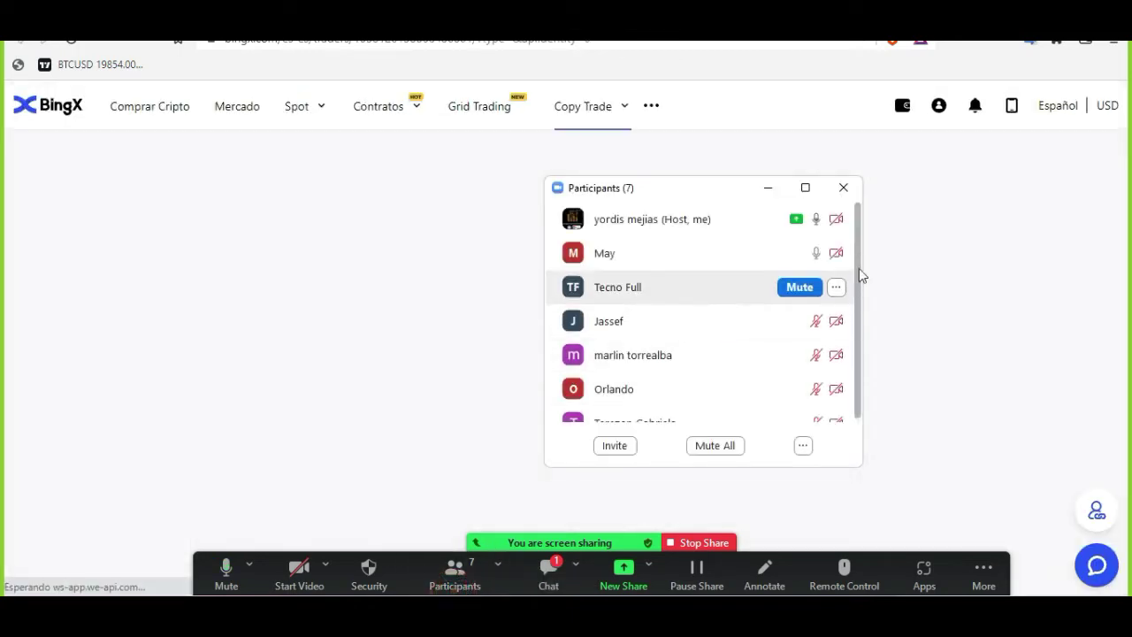
click(800, 288)
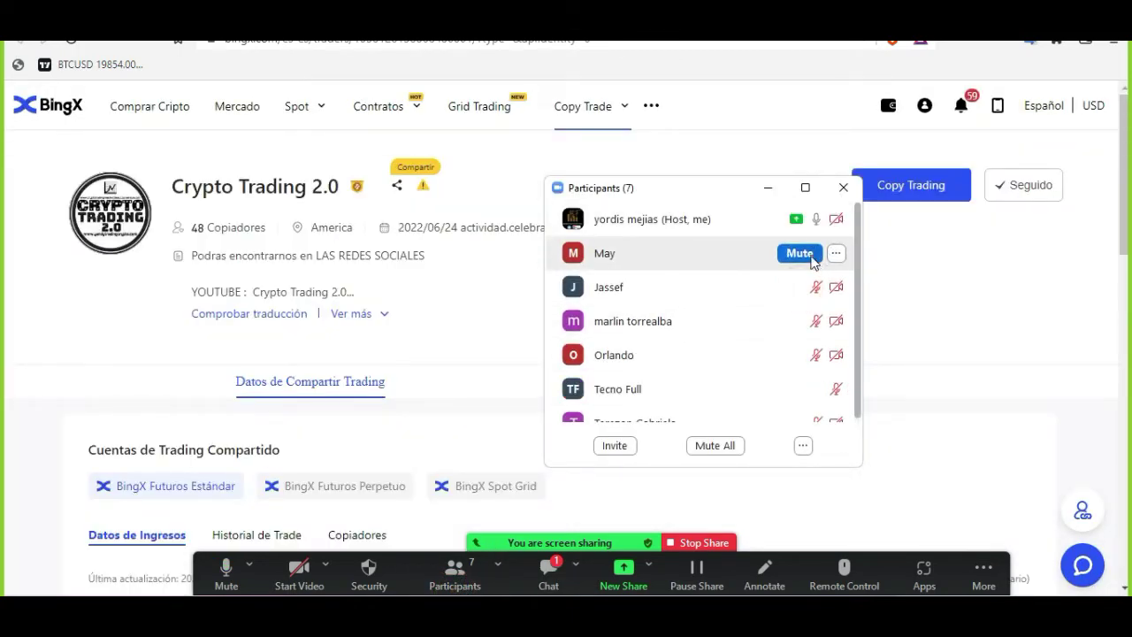
click(799, 254)
click(842, 188)
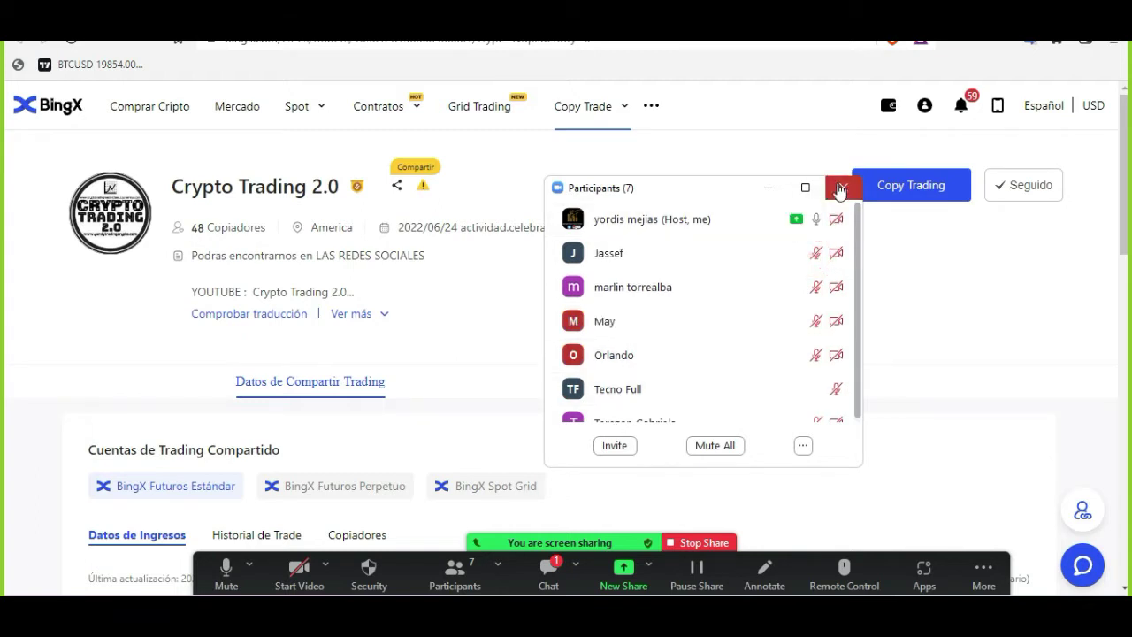
- Examine Crypto Trading 2.0's profile and its Datos de Ingresos: data summary, ROI chart, weekly profit and risk evaluation
scroll(420, 255, down, 1)
scroll(437, 277, up, 1)
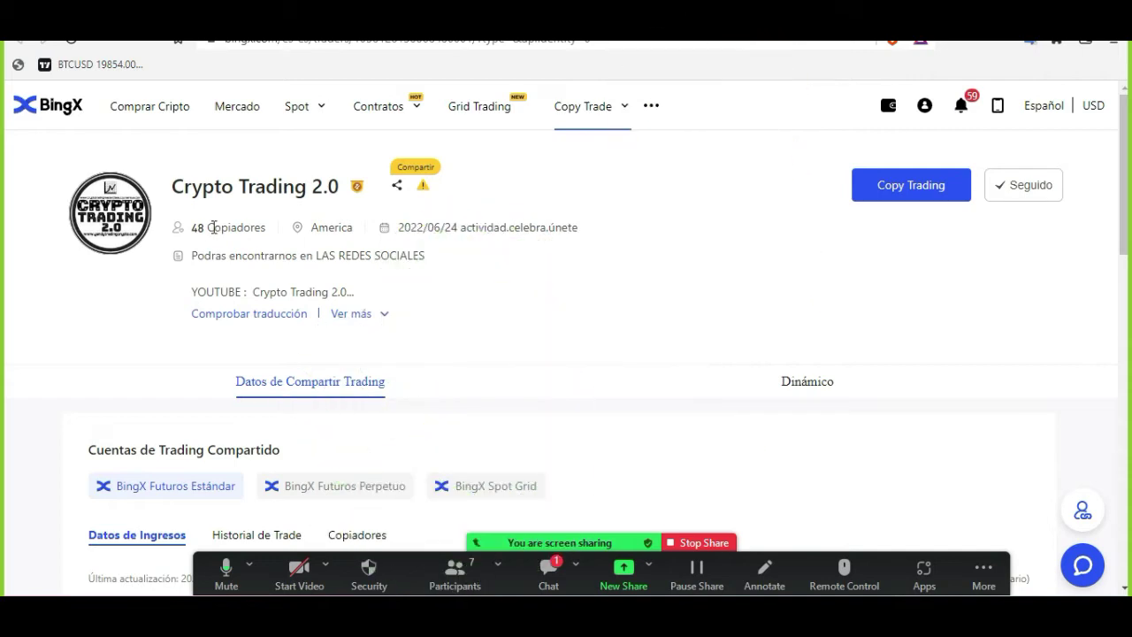
scroll(281, 271, down, 1)
scroll(367, 347, down, 1)
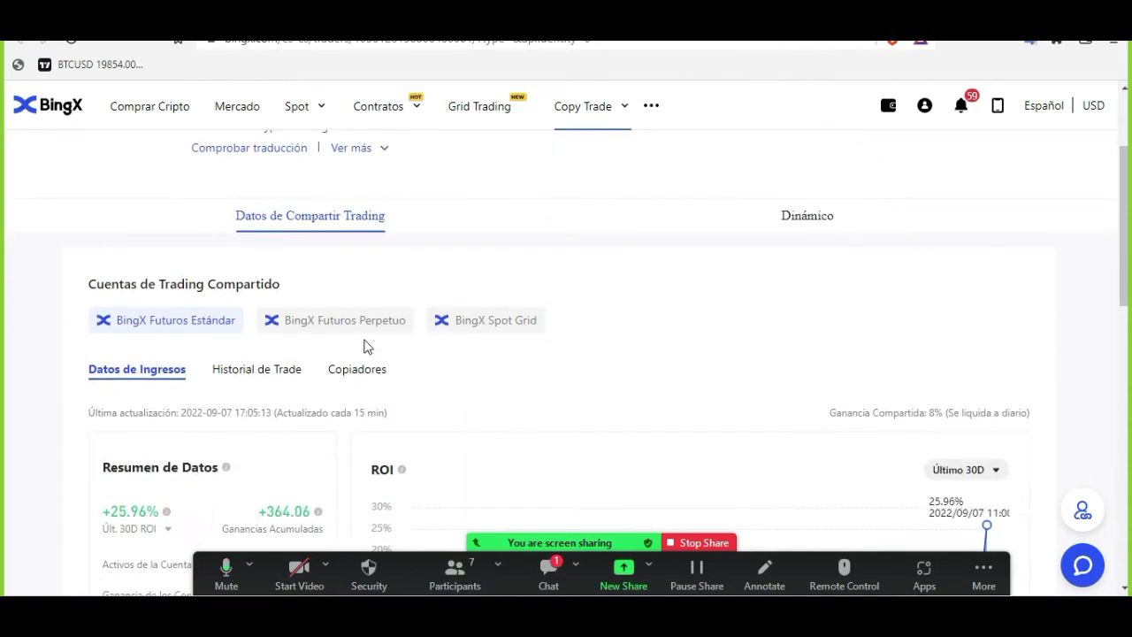
scroll(367, 347, up, 2)
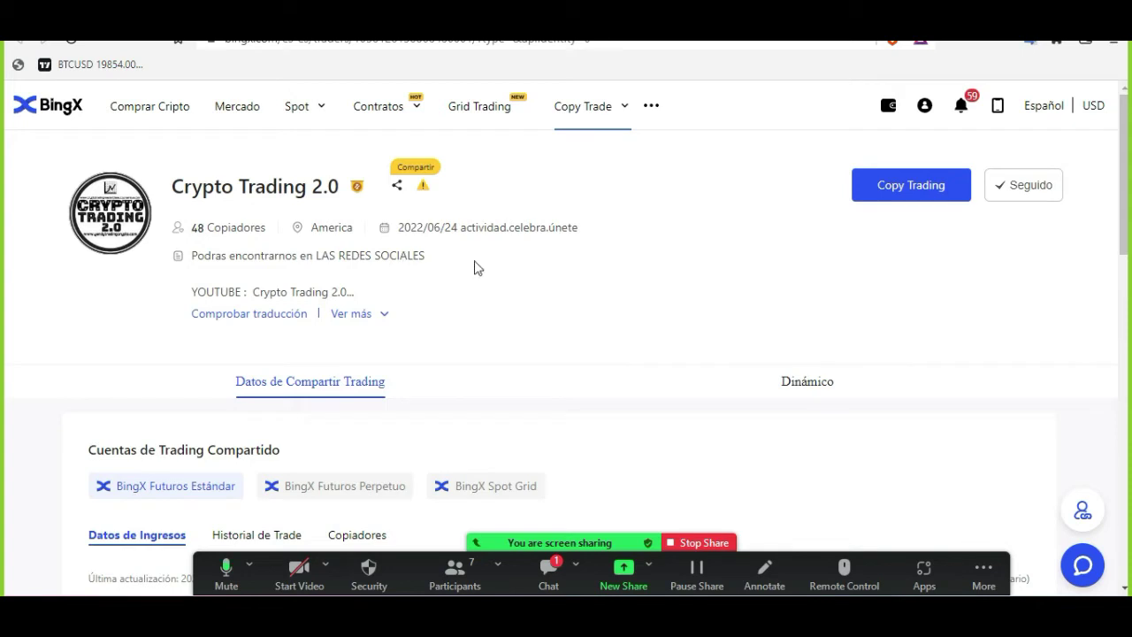
scroll(619, 354, down, 1)
scroll(867, 256, up, 1)
scroll(665, 324, down, 1)
scroll(664, 324, down, 5)
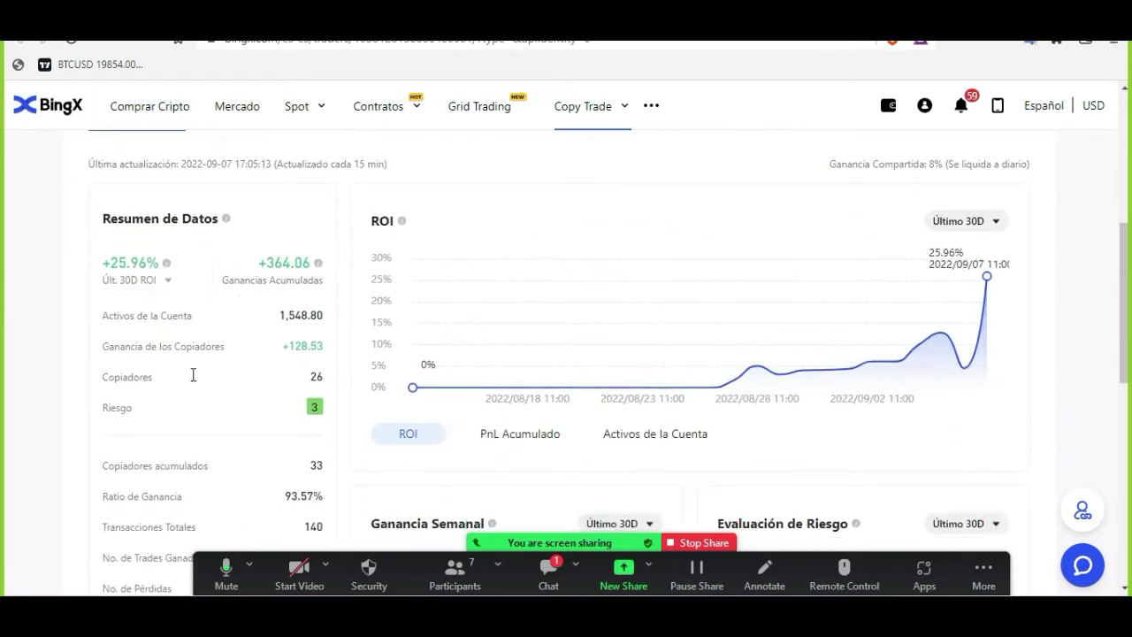
scroll(192, 416, down, 3)
scroll(344, 336, down, 1)
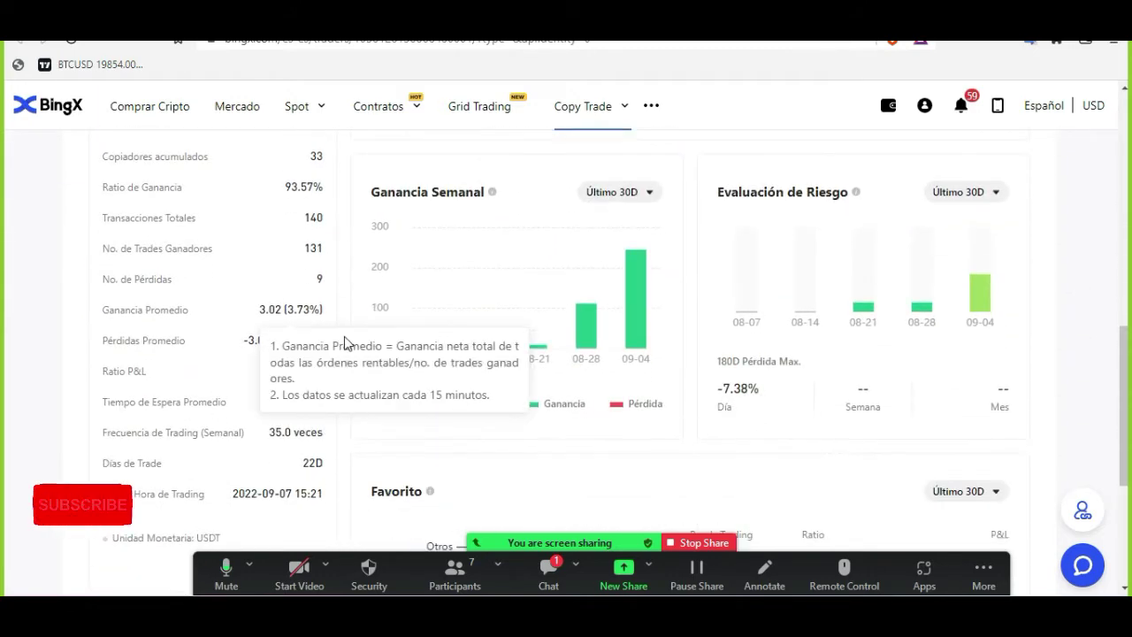
scroll(345, 336, up, 5)
- Open the Historial de Trade, look through the closed trades, and highlight the Ganancias de los copiadores (USDT) column heading
click(259, 208)
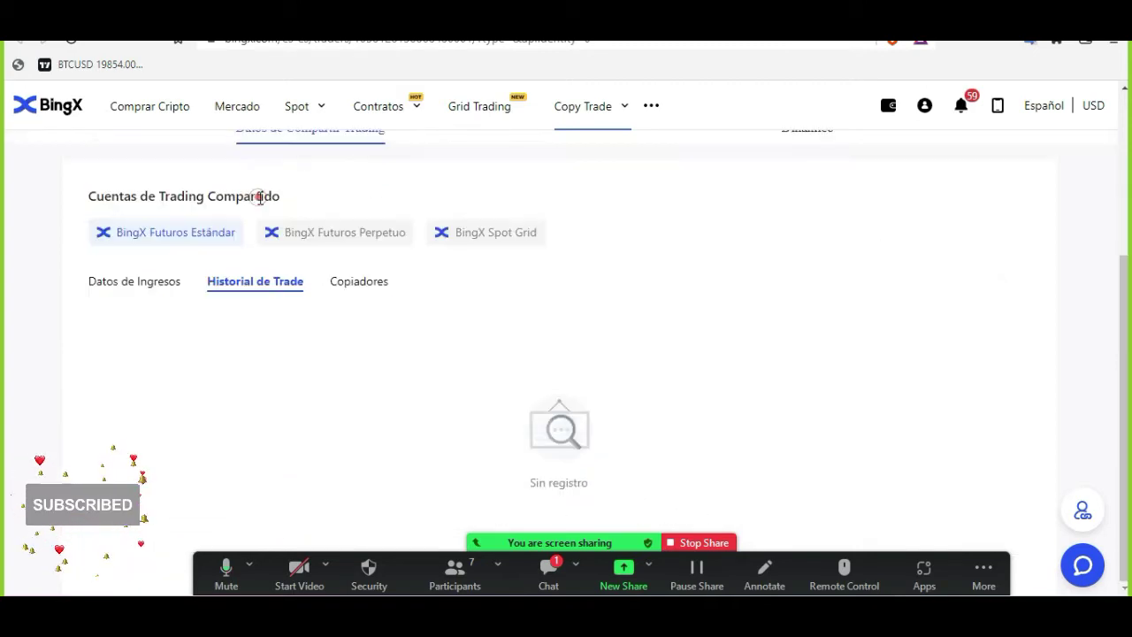
scroll(675, 351, down, 2)
scroll(741, 279, down, 4)
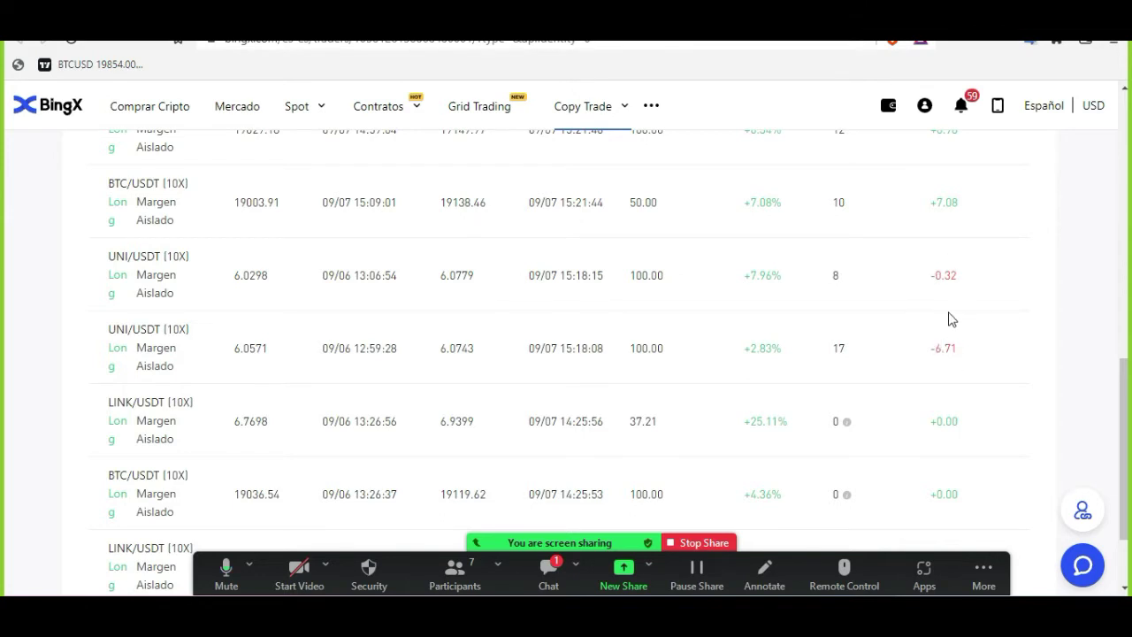
scroll(950, 319, up, 6)
drag(928, 412, 1024, 443)
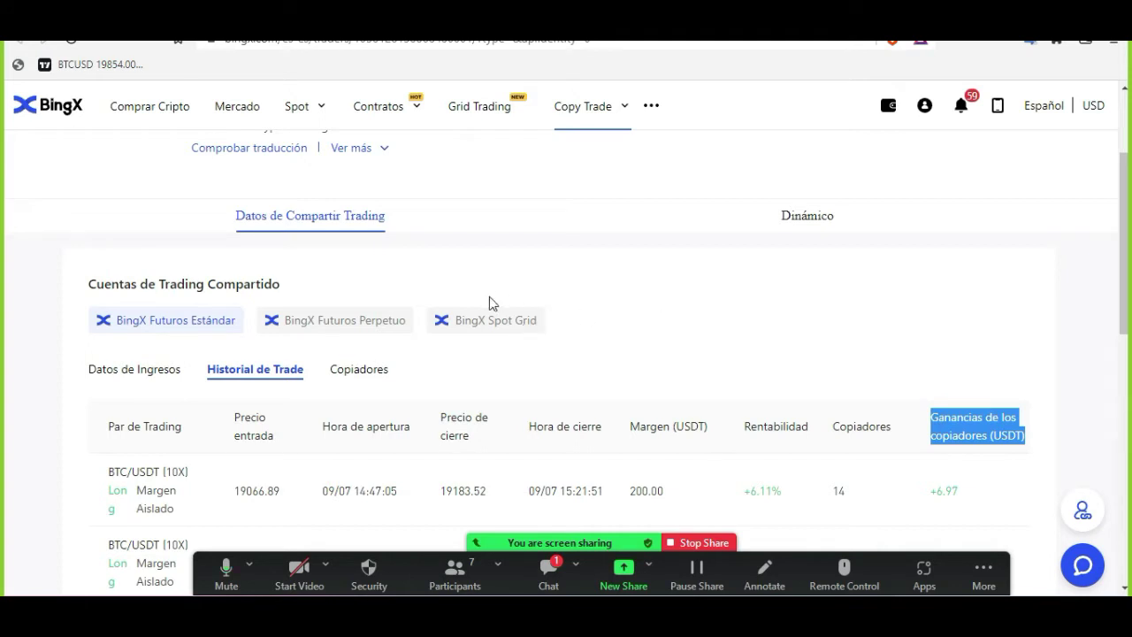
- Review the trader's profile header once more and return to the first closed BTC/USDT trades in the history
scroll(681, 299, up, 2)
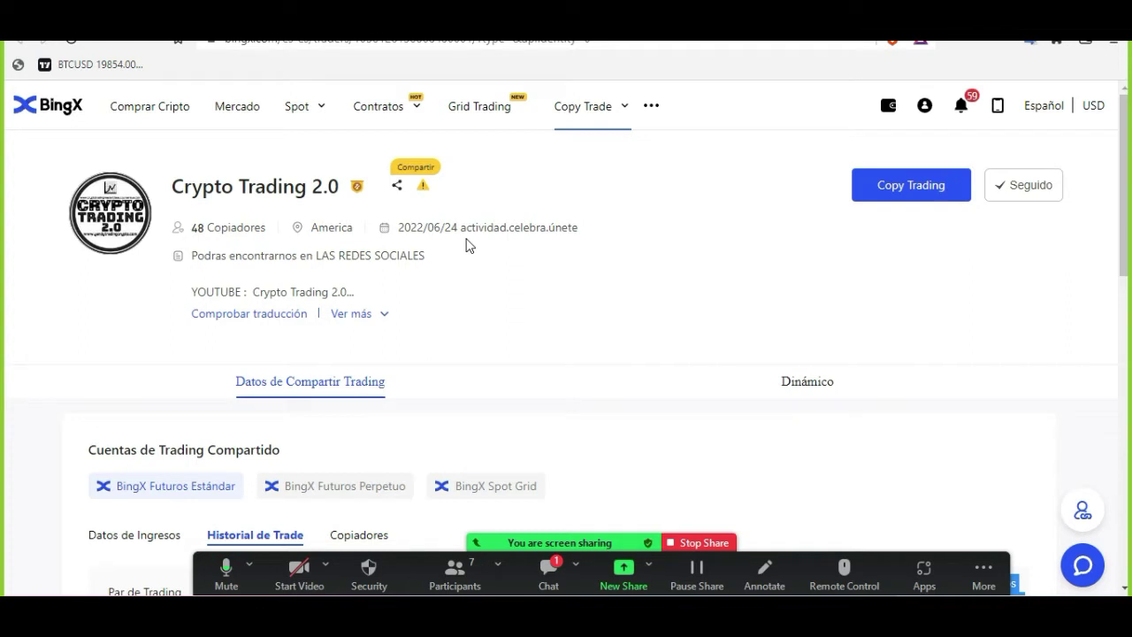
scroll(430, 302, down, 1)
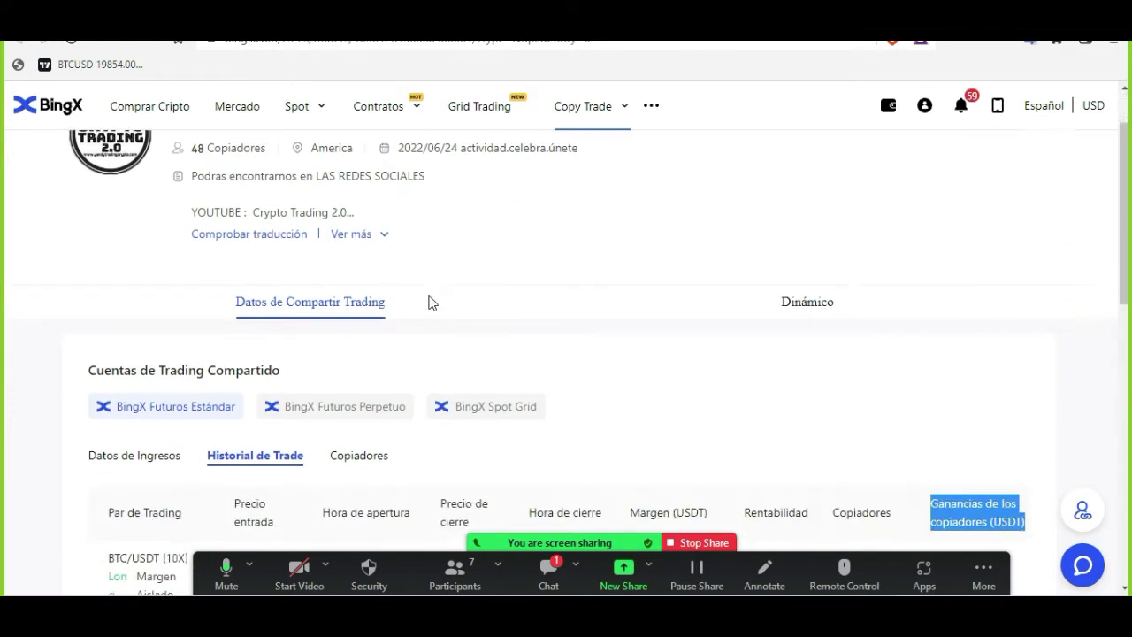
scroll(431, 302, down, 1)
scroll(541, 455, down, 2)
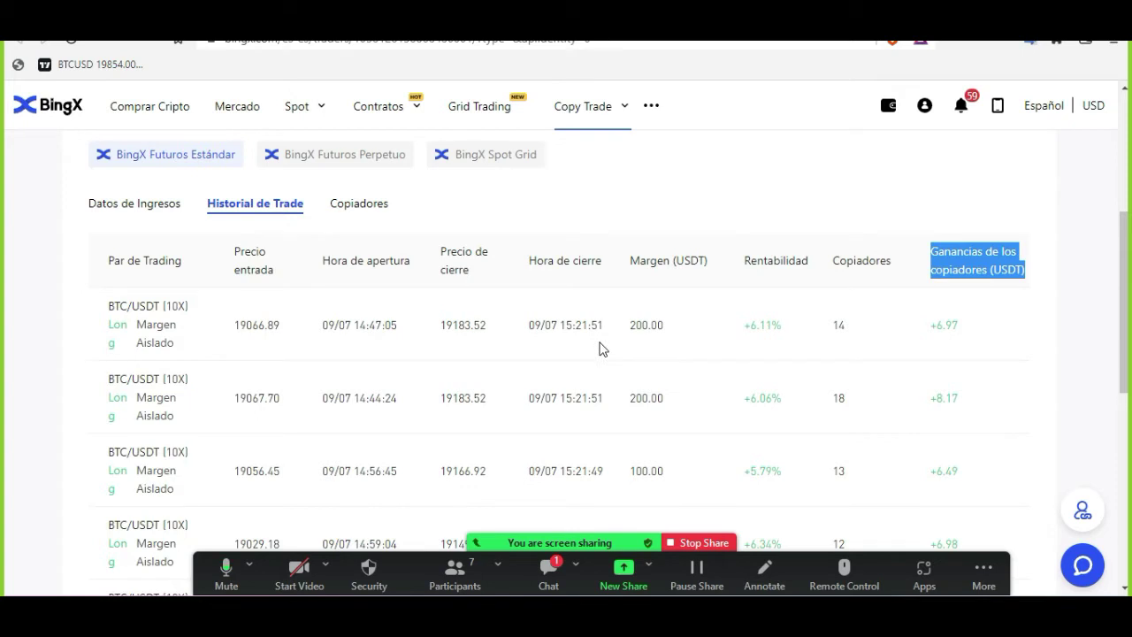
- Open the Copy Trading configuration from Crypto Trading 2.0's profile and view its margin type, margin amount and available futures balance
scroll(875, 292, up, 3)
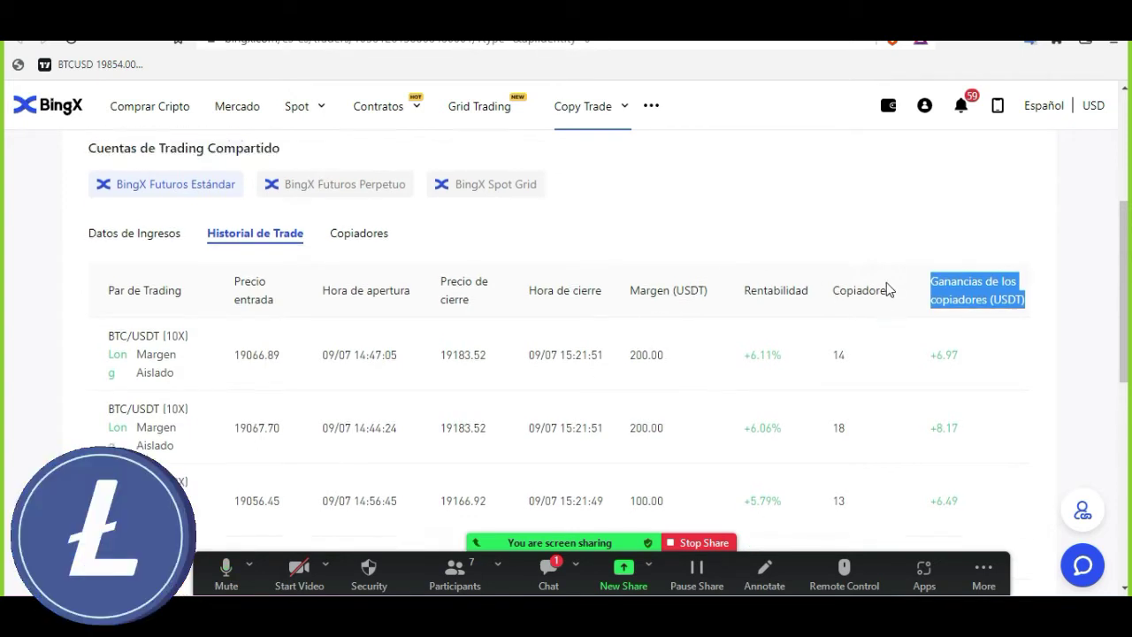
scroll(880, 217, up, 1)
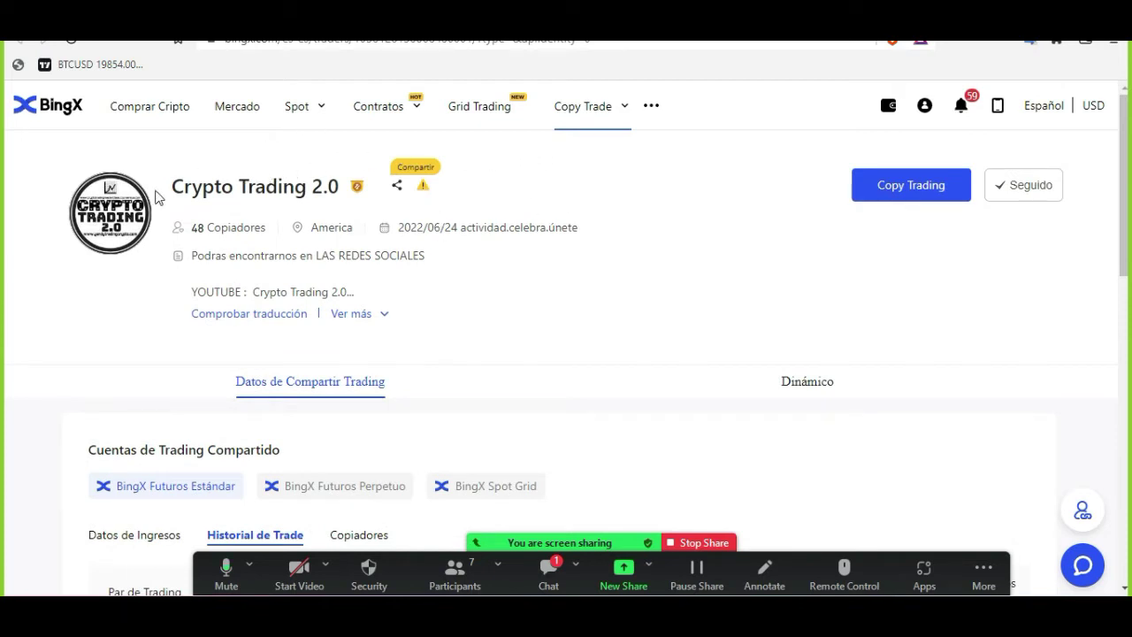
click(887, 191)
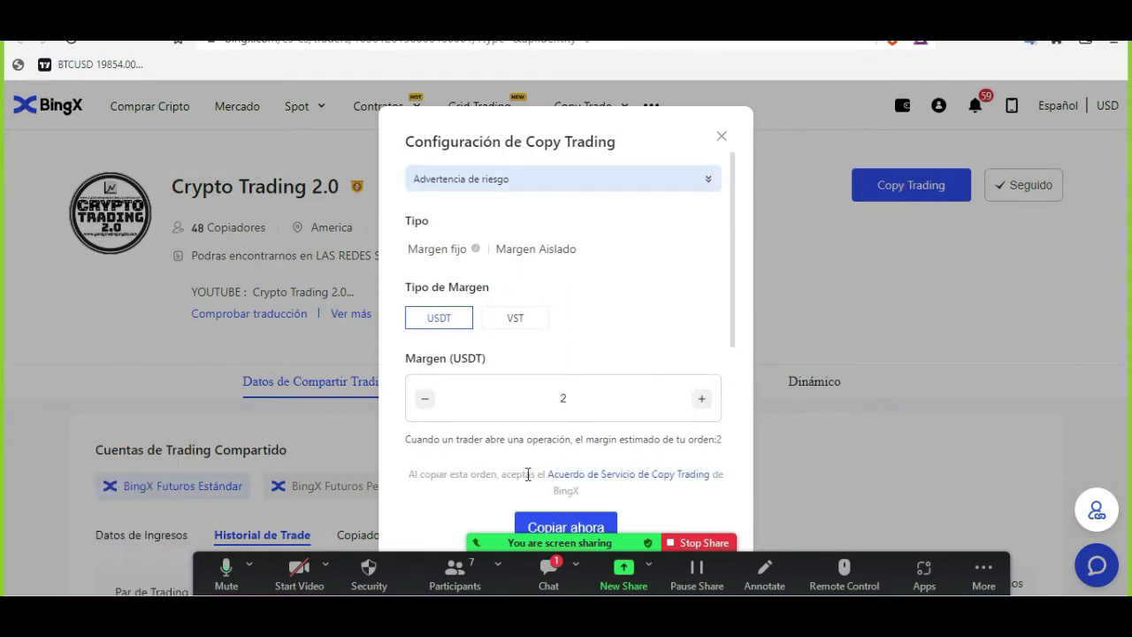
scroll(681, 442, down, 2)
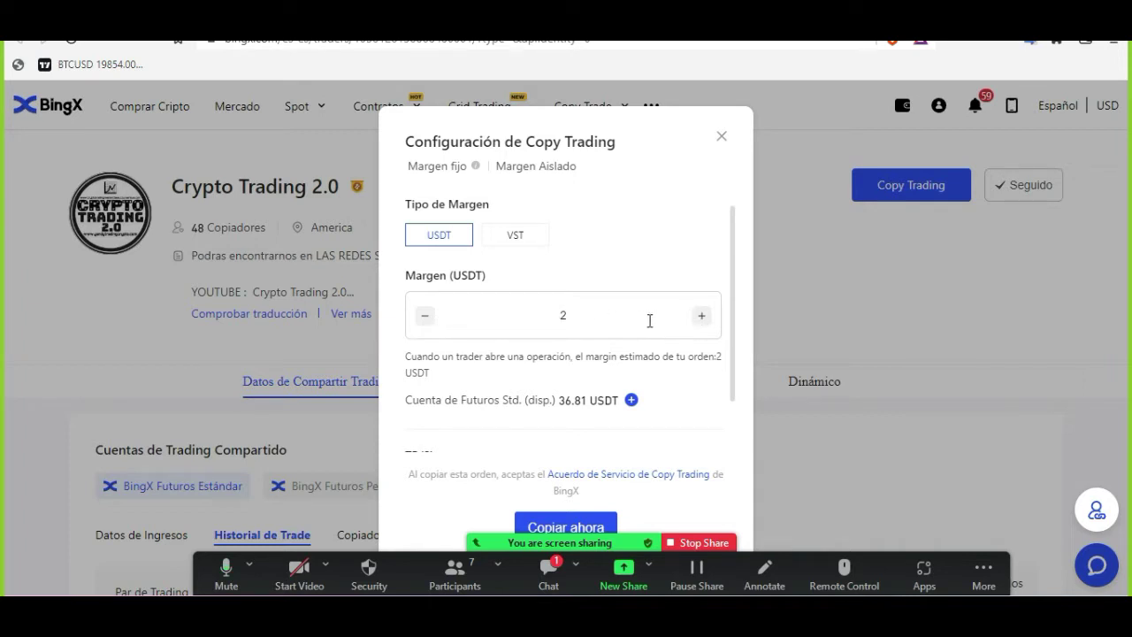
- Highlight the Margen (USDT) label and the available standard futures balance, and close the configuration without copying
drag(403, 276, 485, 277)
click(574, 275)
drag(558, 400, 602, 402)
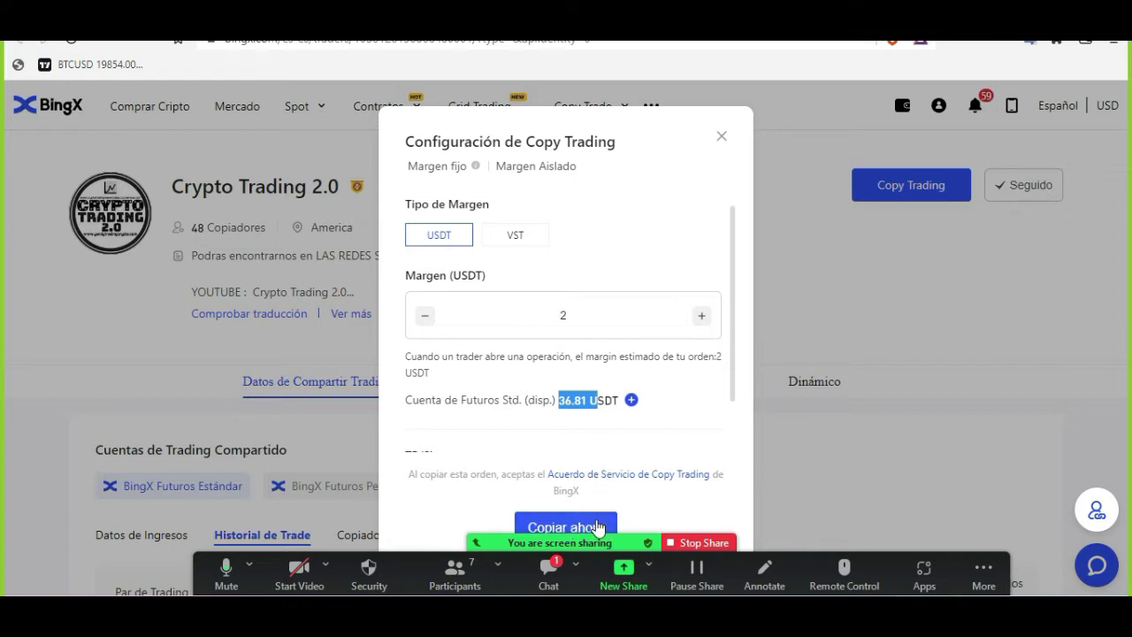
click(722, 139)
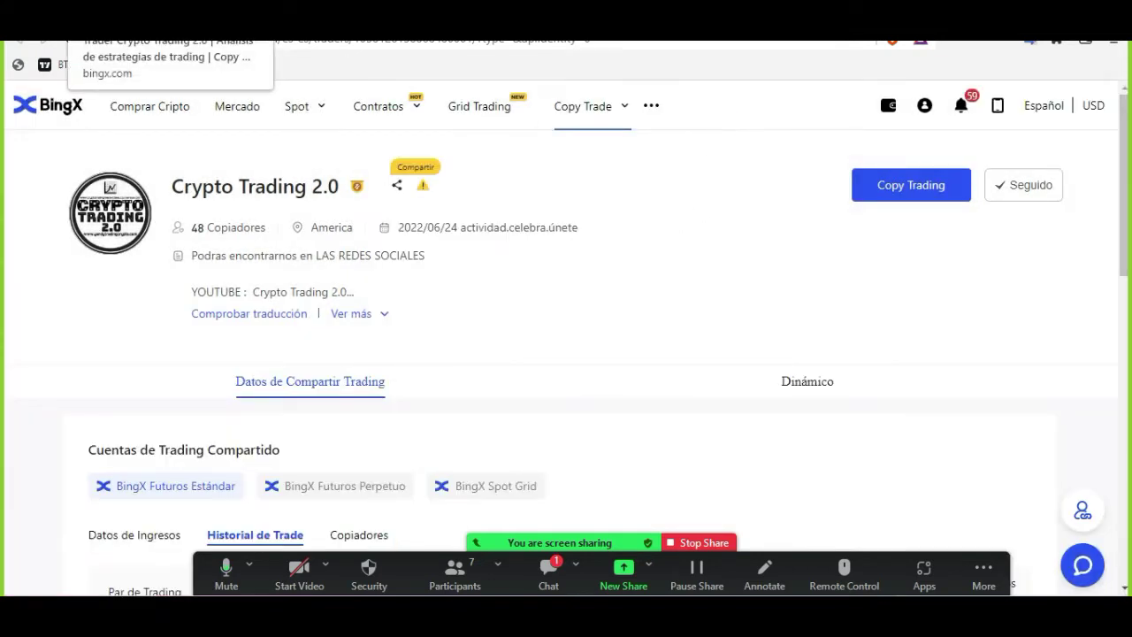
- Switch to the Copiando page, open Gestionar Copy Trading, and review the USDT earnings summary and the currently copied trader
click(88, 35)
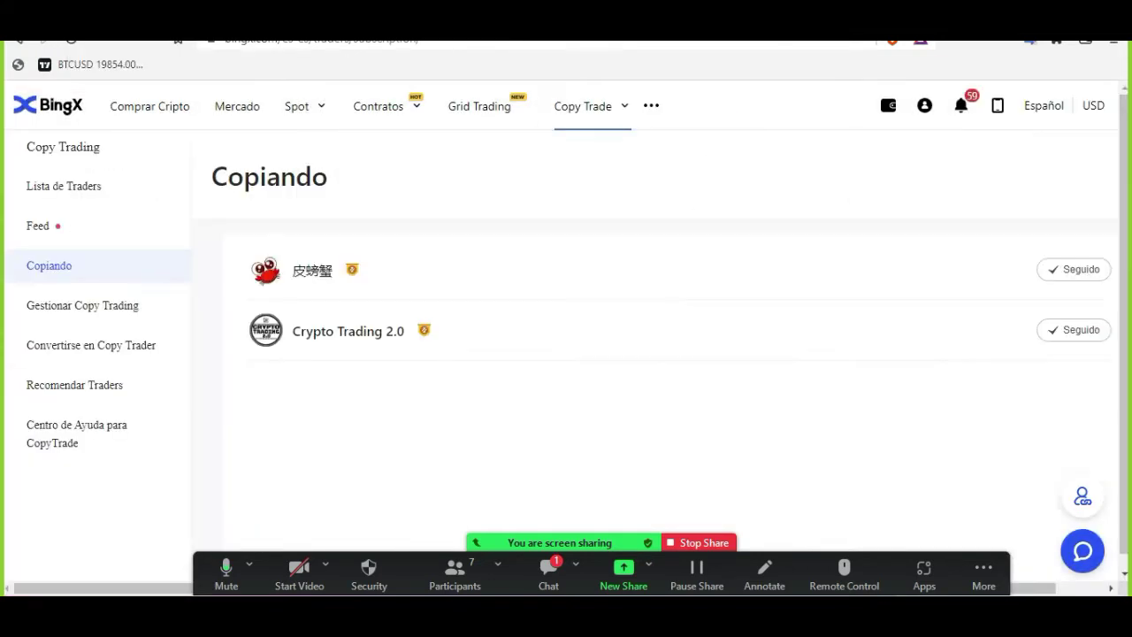
click(94, 320)
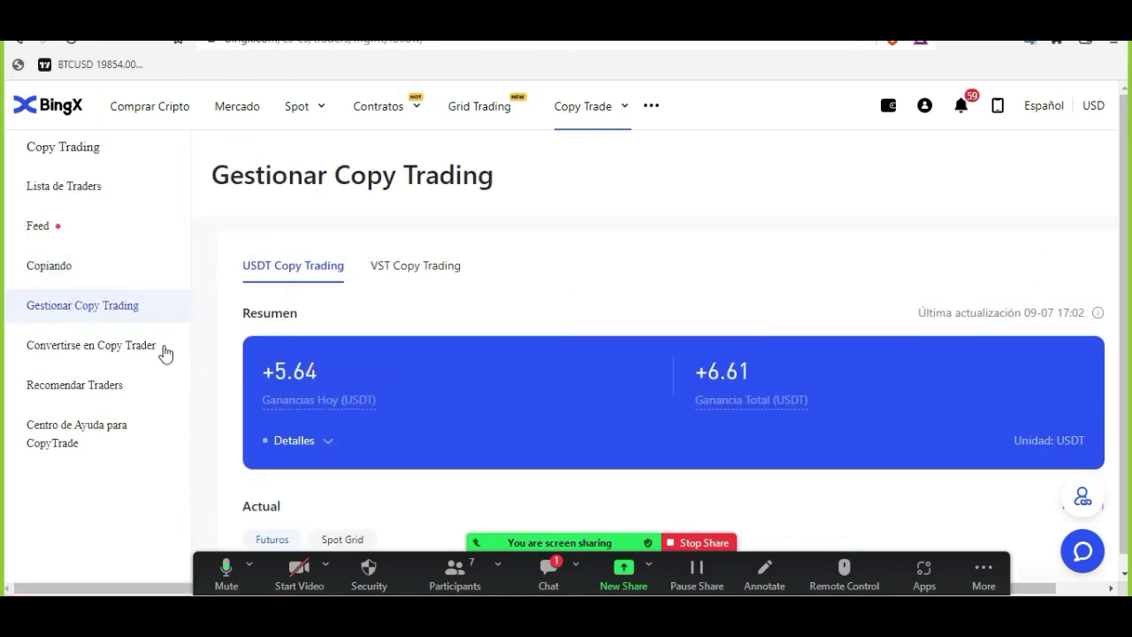
scroll(556, 415, down, 2)
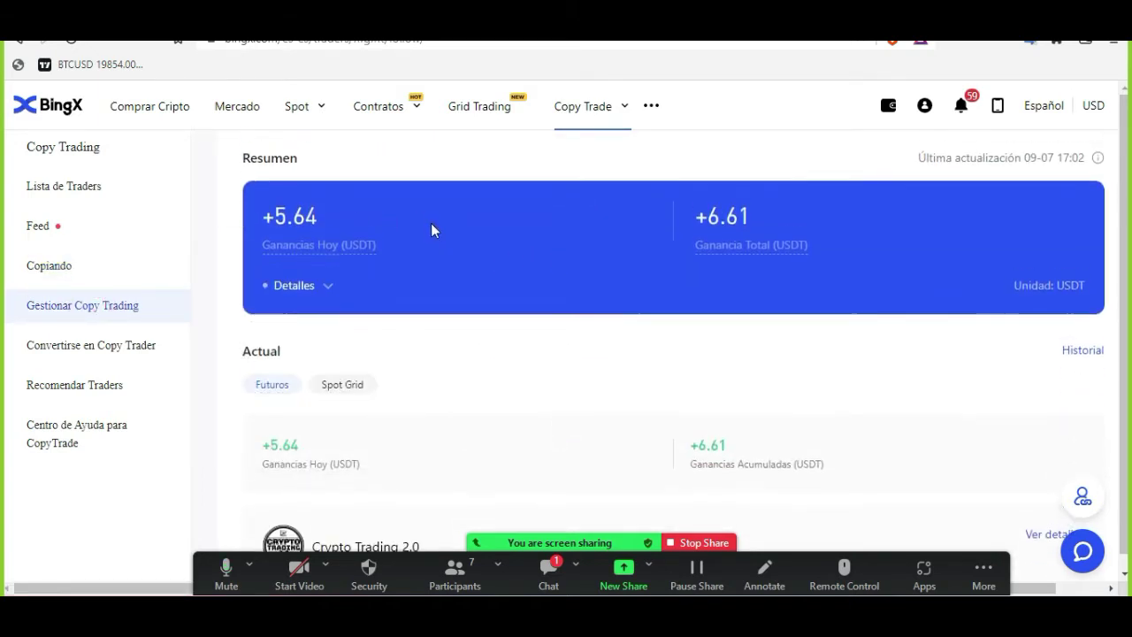
scroll(380, 341, up, 2)
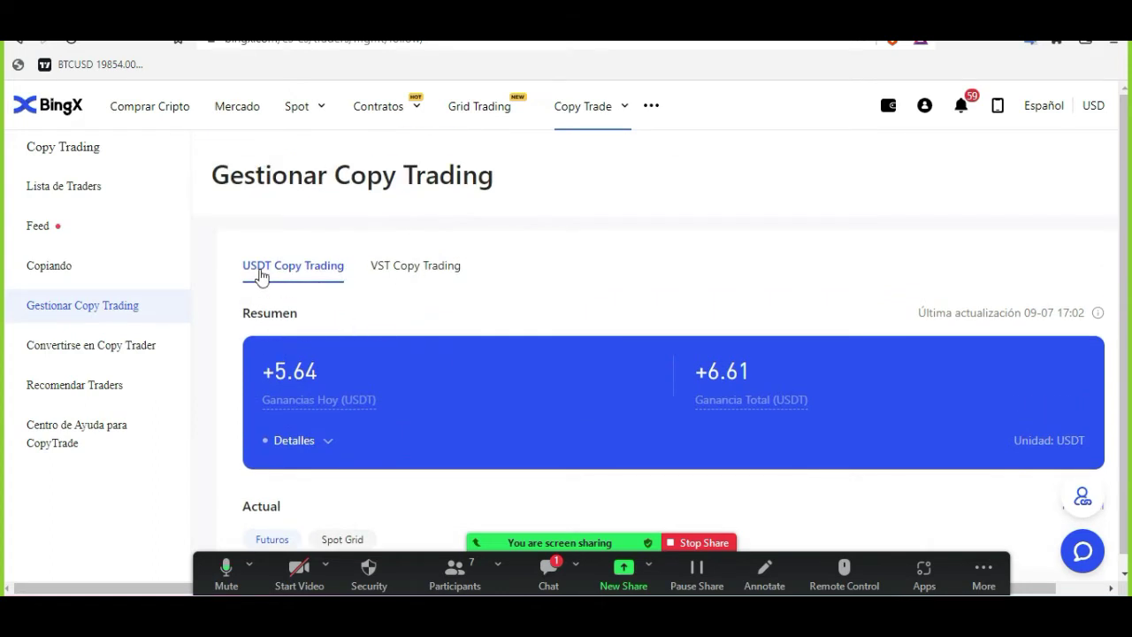
scroll(336, 265, down, 4)
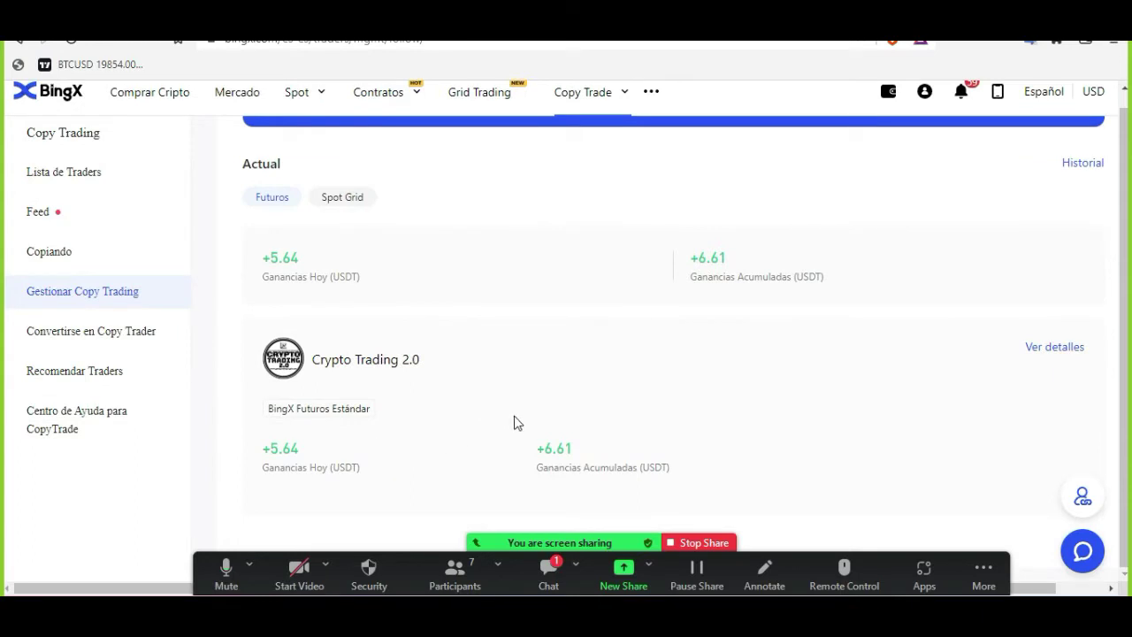
- Open the copy details for Crypto Trading 2.0 and examine the stop-copying option, margin, Ratio TP, Ratio SL and open positions
click(302, 463)
scroll(321, 456, down, 3)
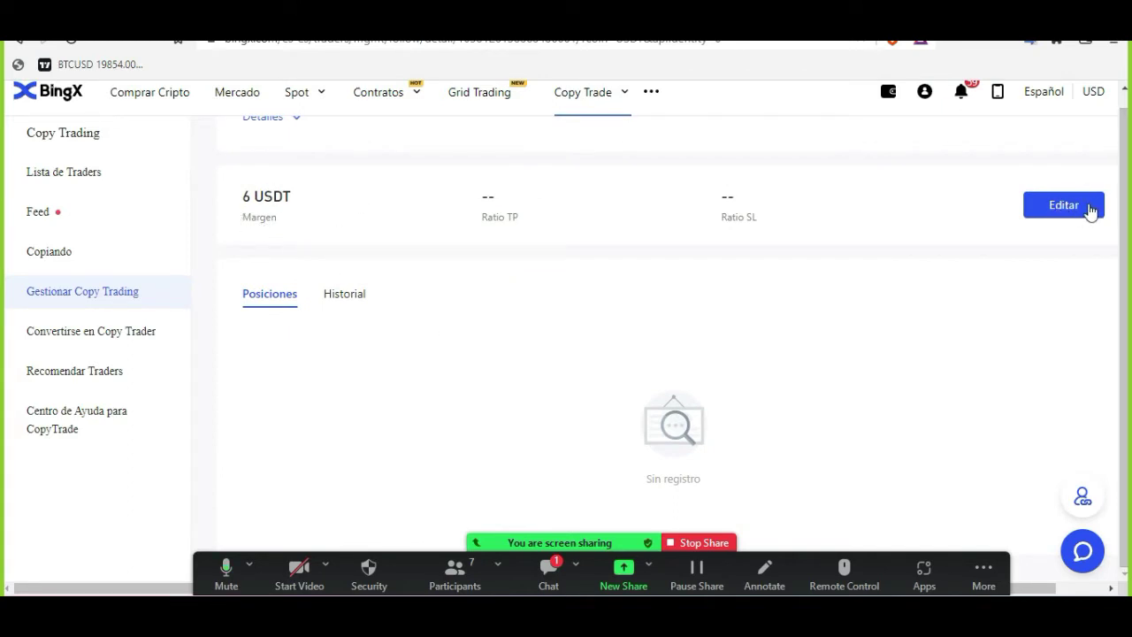
scroll(442, 245, up, 3)
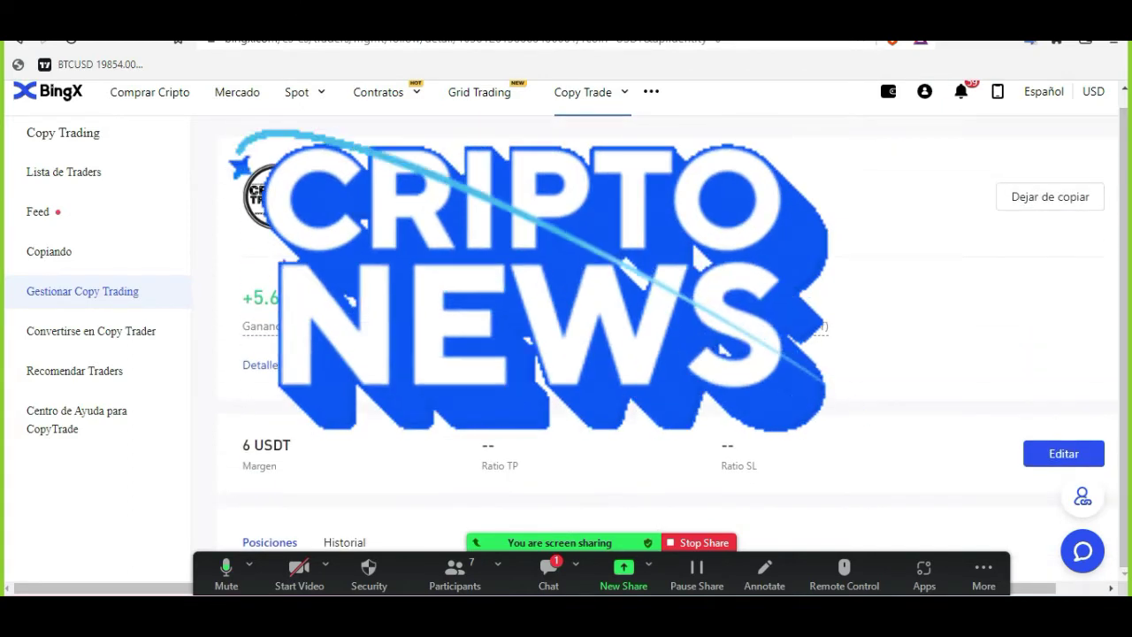
scroll(440, 333, down, 2)
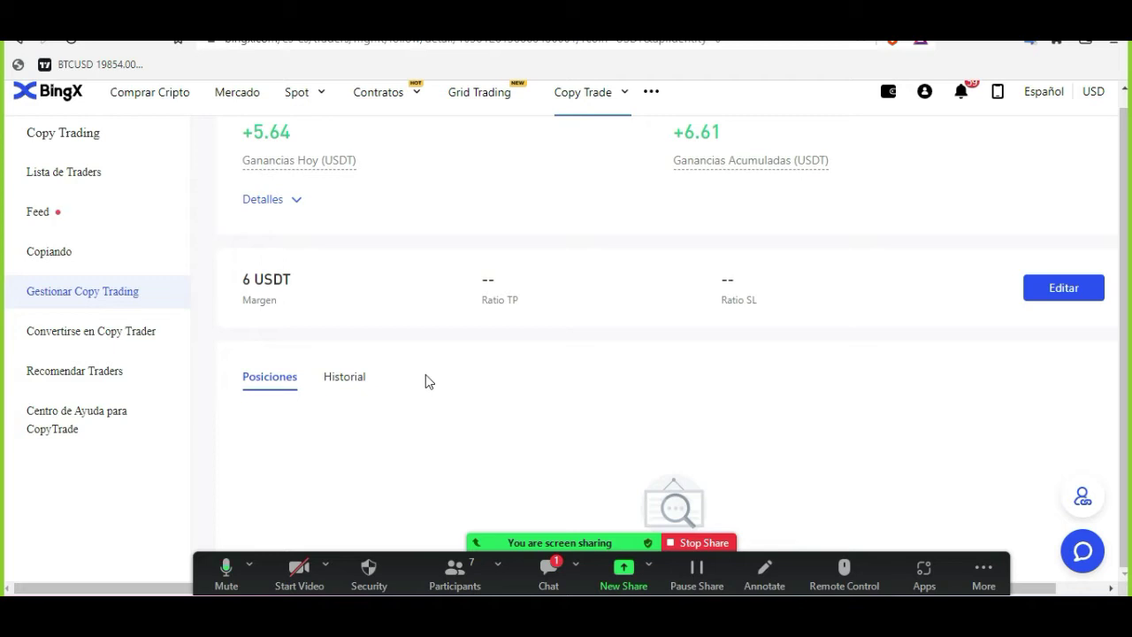
scroll(425, 381, down, 1)
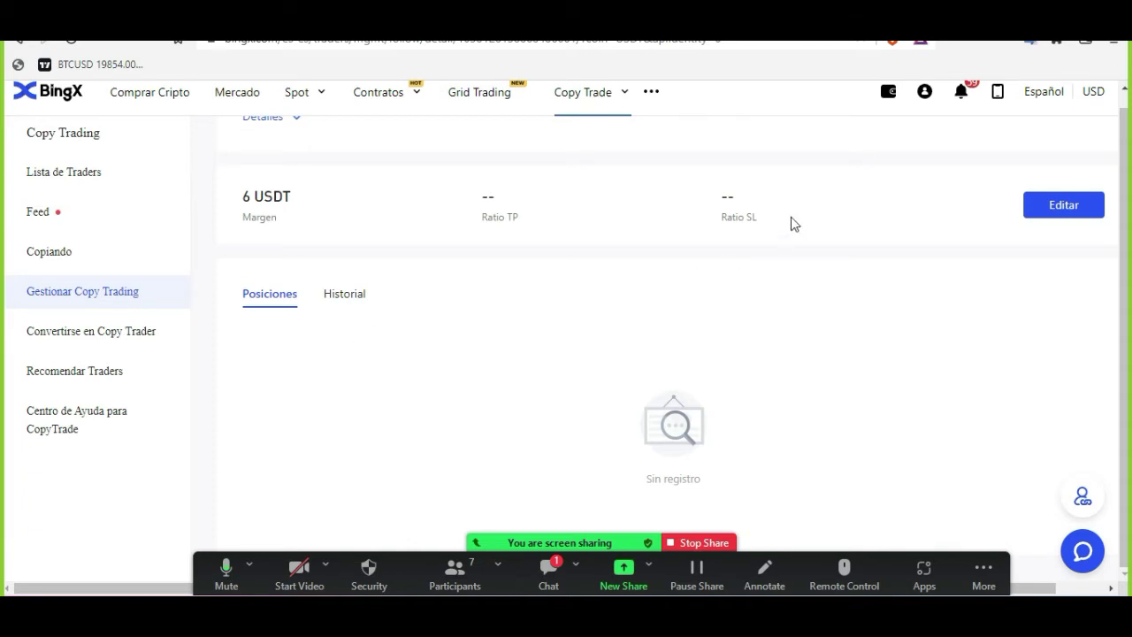
scroll(790, 216, up, 3)
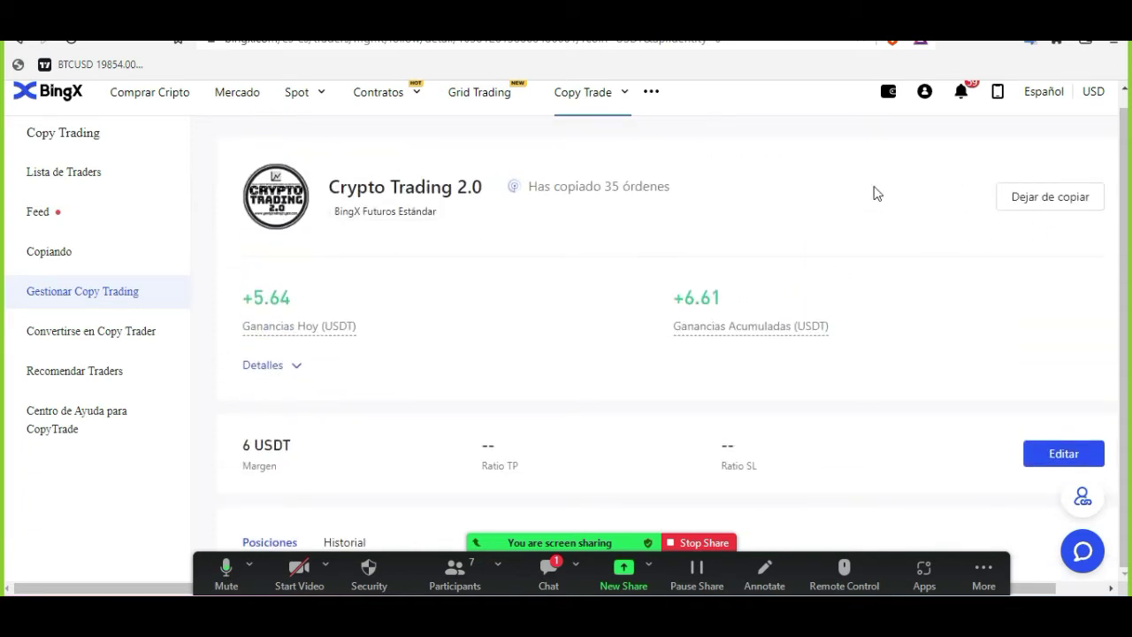
scroll(515, 321, down, 3)
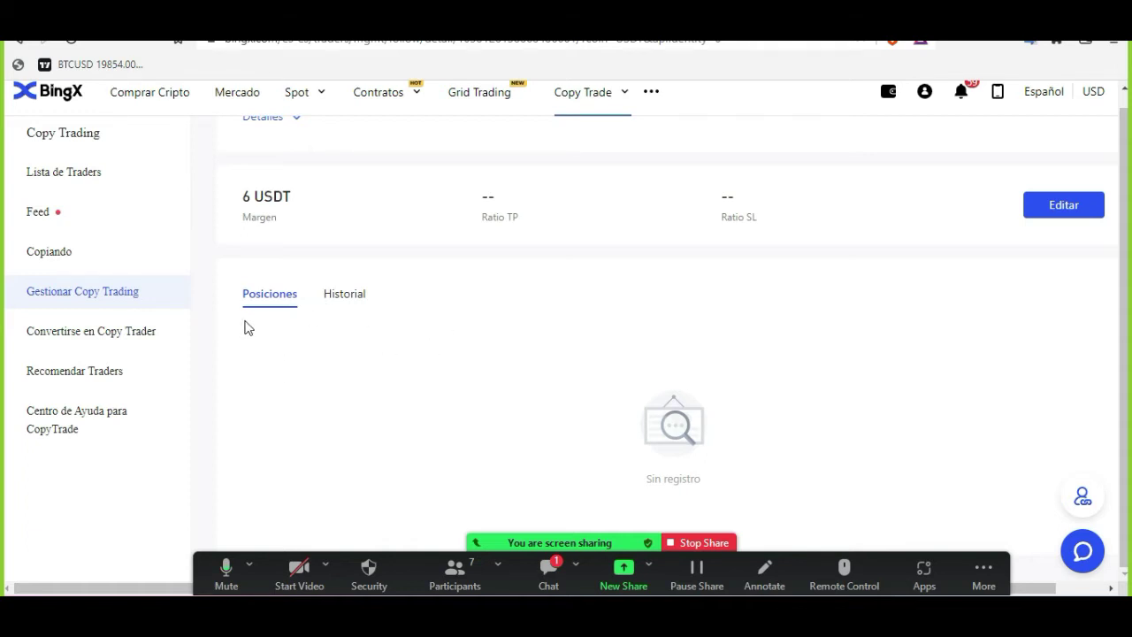
scroll(529, 288, up, 1)
scroll(522, 291, up, 1)
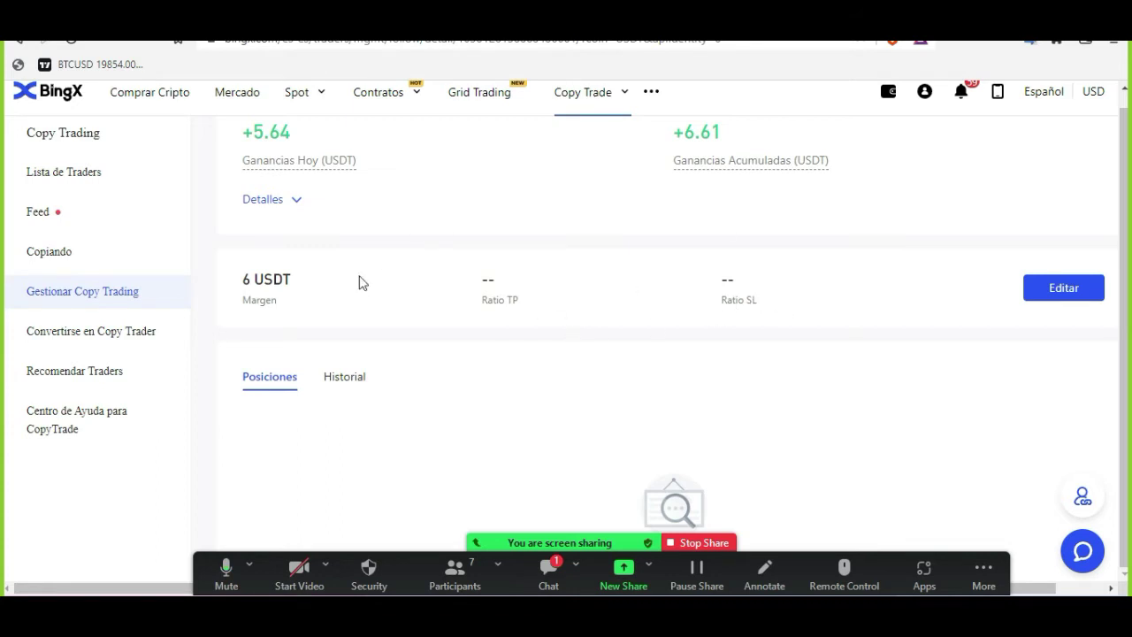
scroll(239, 325, down, 1)
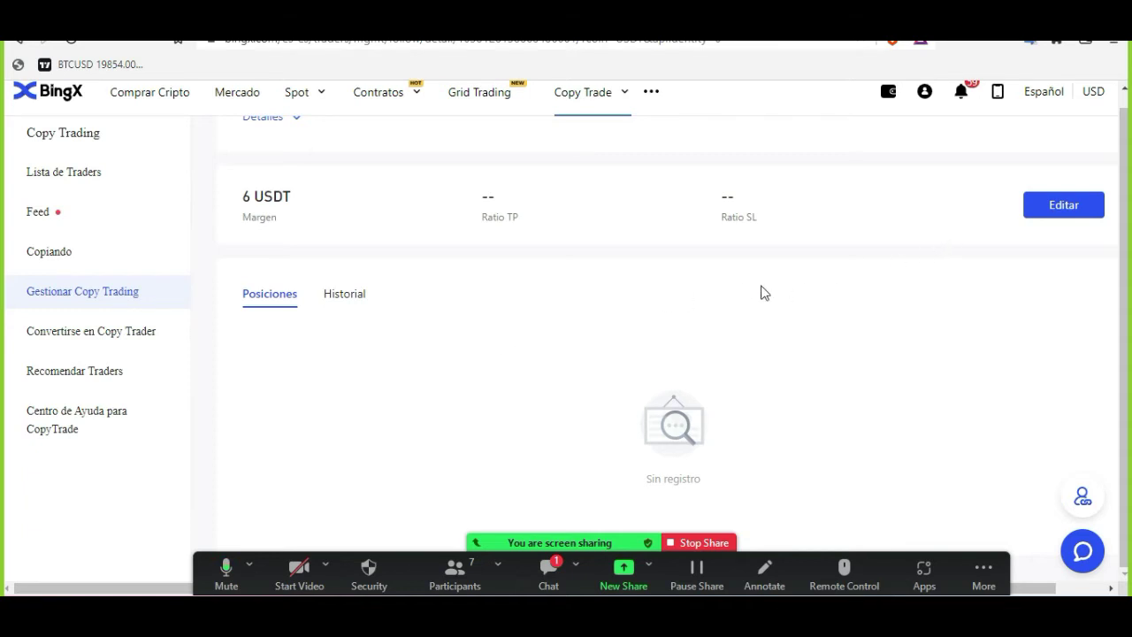
scroll(586, 283, up, 1)
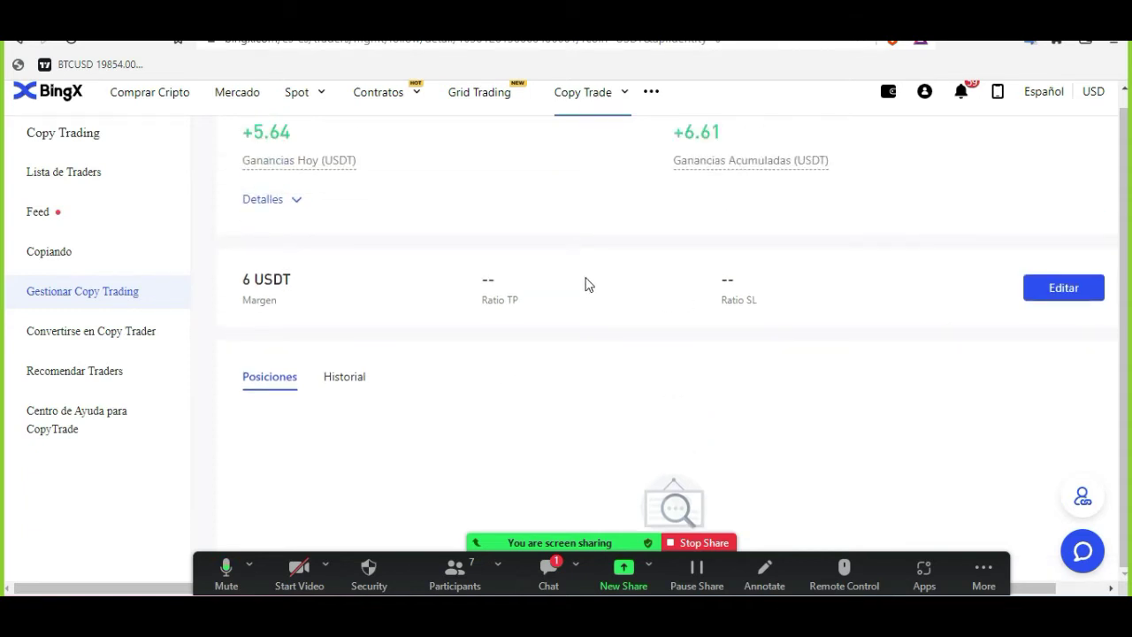
- Read the explanations for Ganancias Acumuladas (USDT) and Ganancias Hoy (USDT) in the copy details
scroll(599, 291, up, 3)
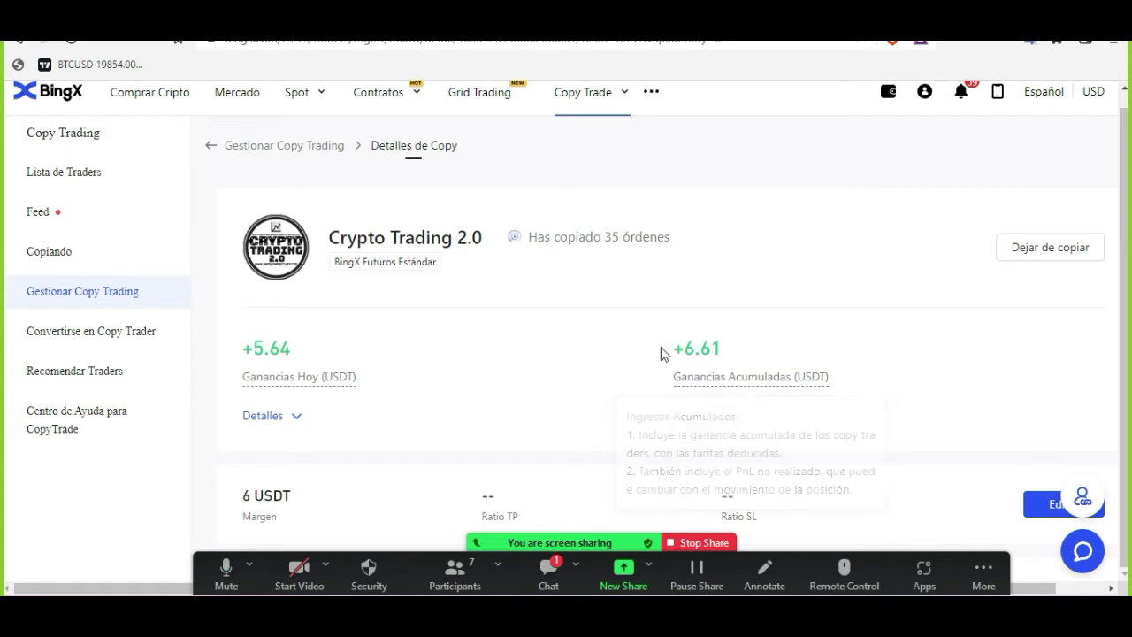
mouse_move(761, 379)
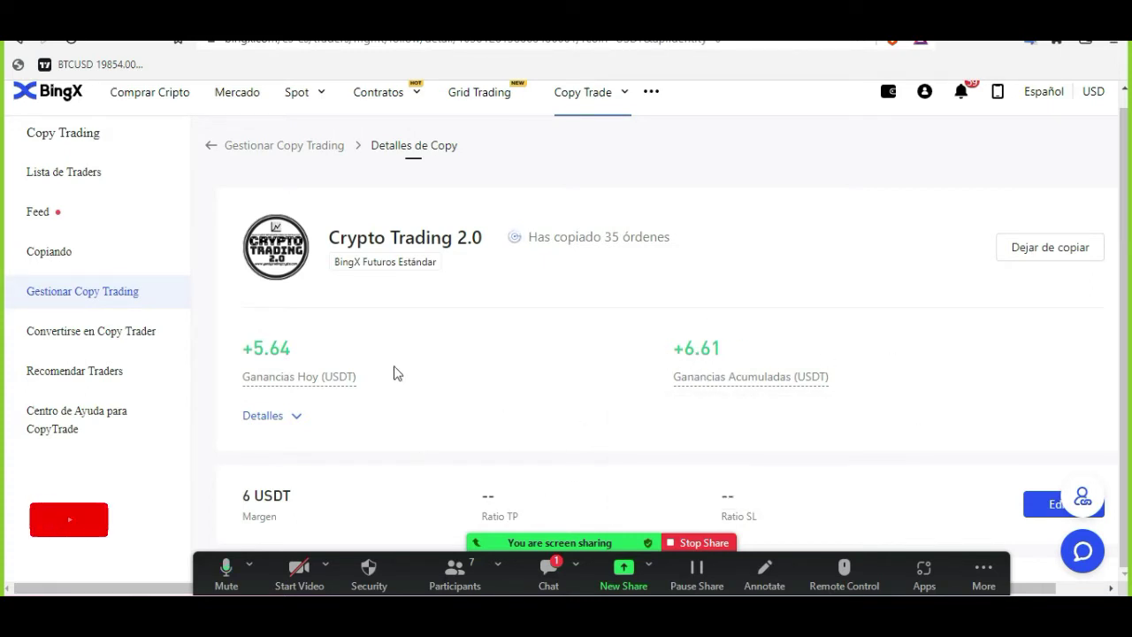
scroll(374, 351, down, 1)
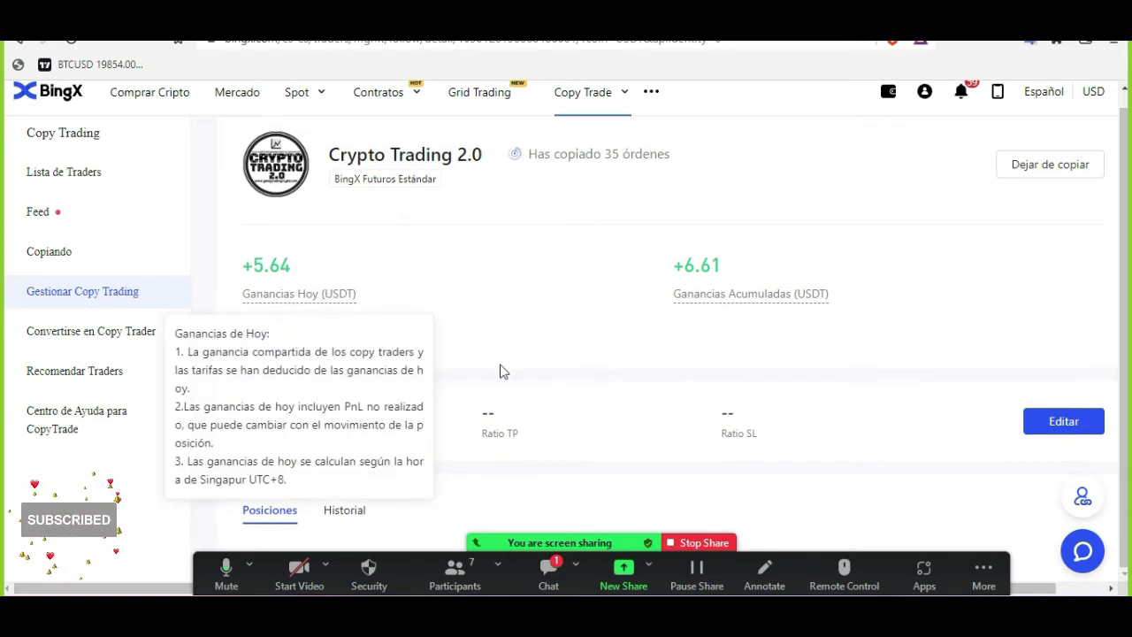
scroll(501, 372, down, 2)
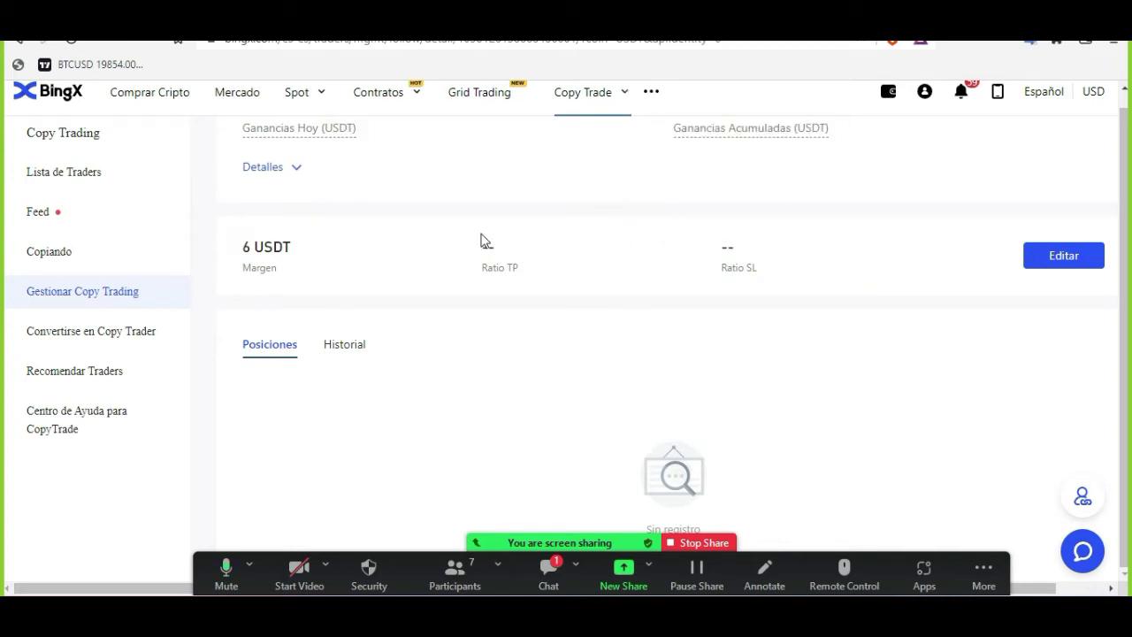
- Open the Historial of copied orders and look through the first page's earnings, entry and closing prices, margin and volume
scroll(414, 331, down, 1)
click(346, 297)
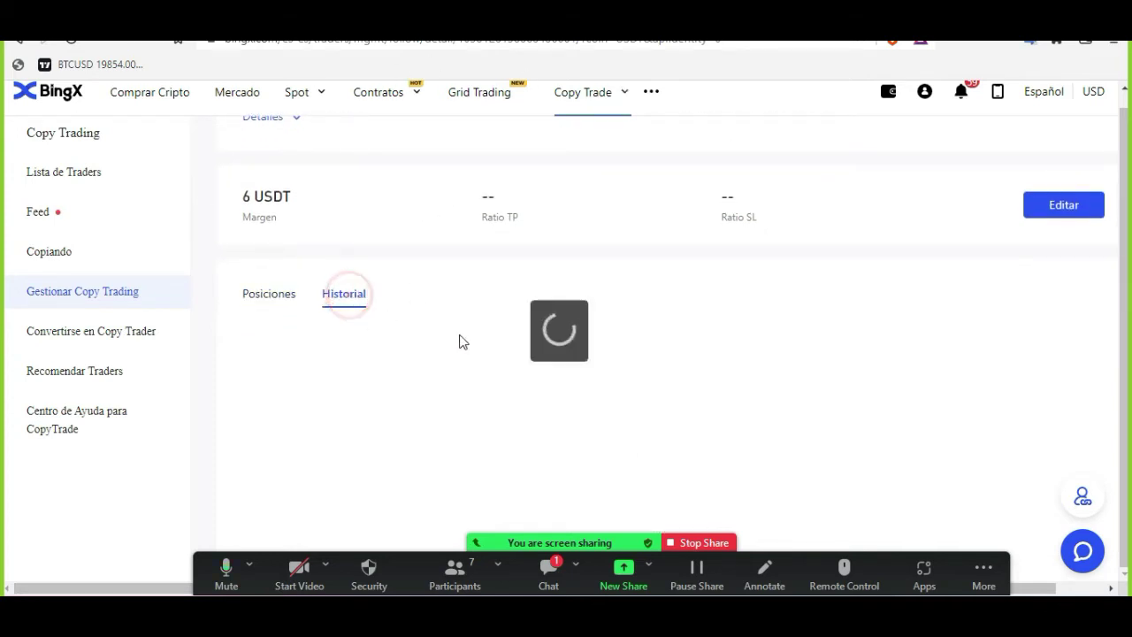
scroll(634, 410, down, 2)
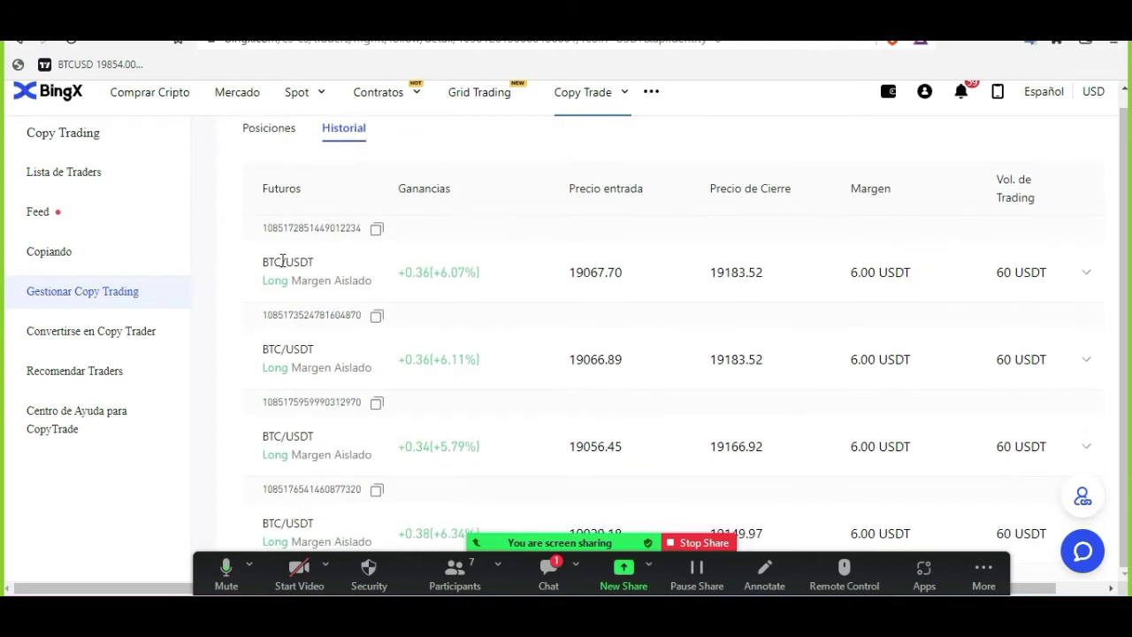
scroll(283, 262, down, 1)
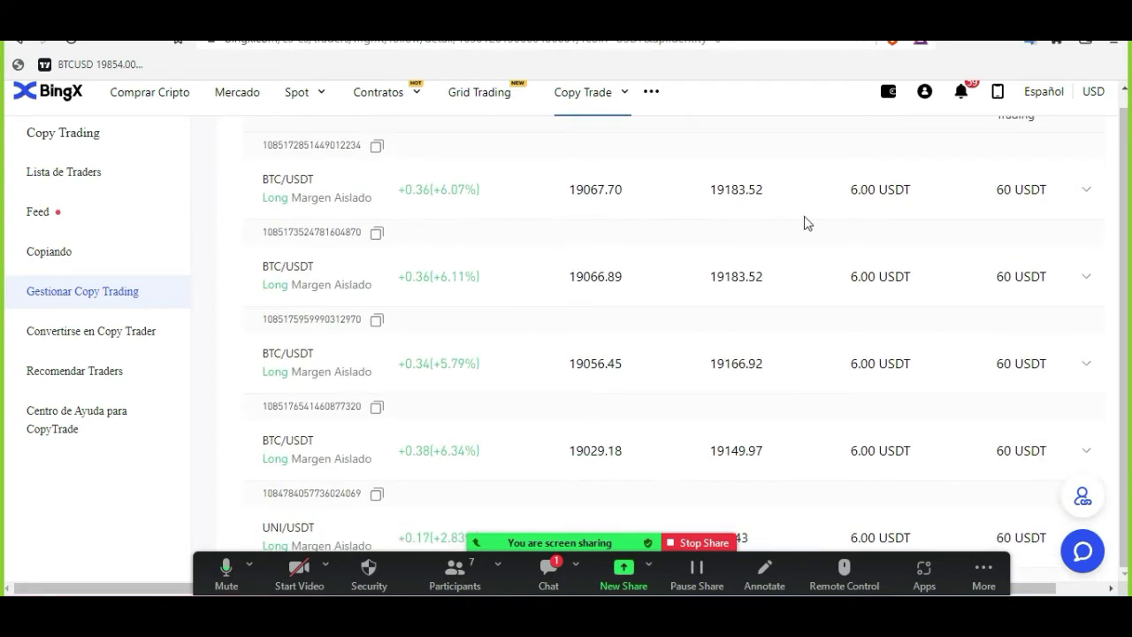
scroll(441, 190, down, 4)
scroll(480, 293, down, 3)
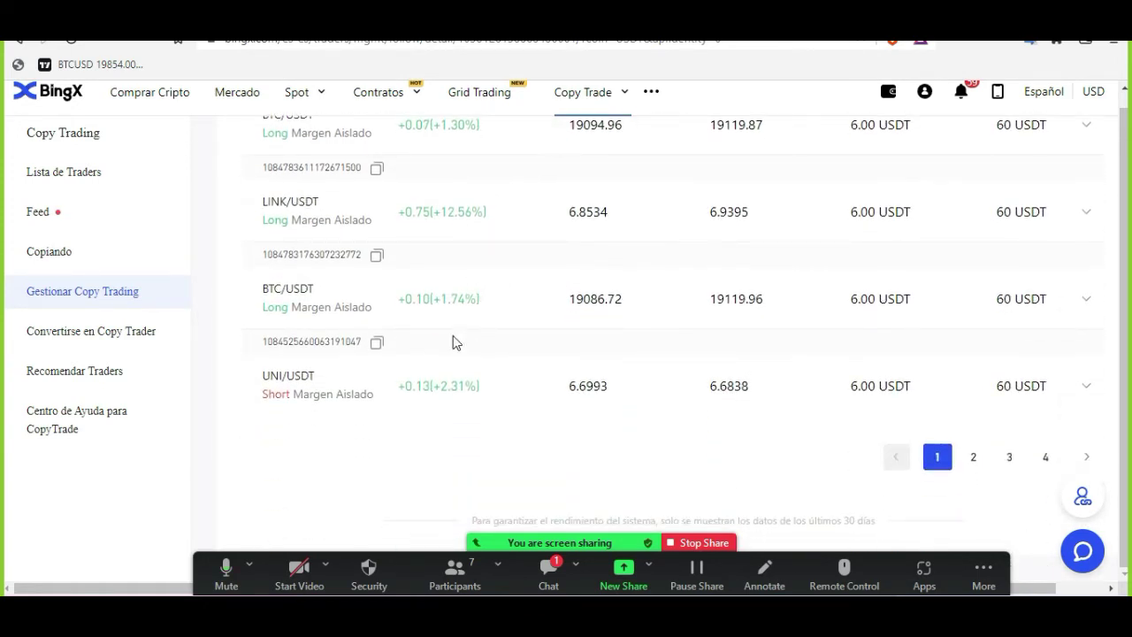
scroll(385, 320, up, 4)
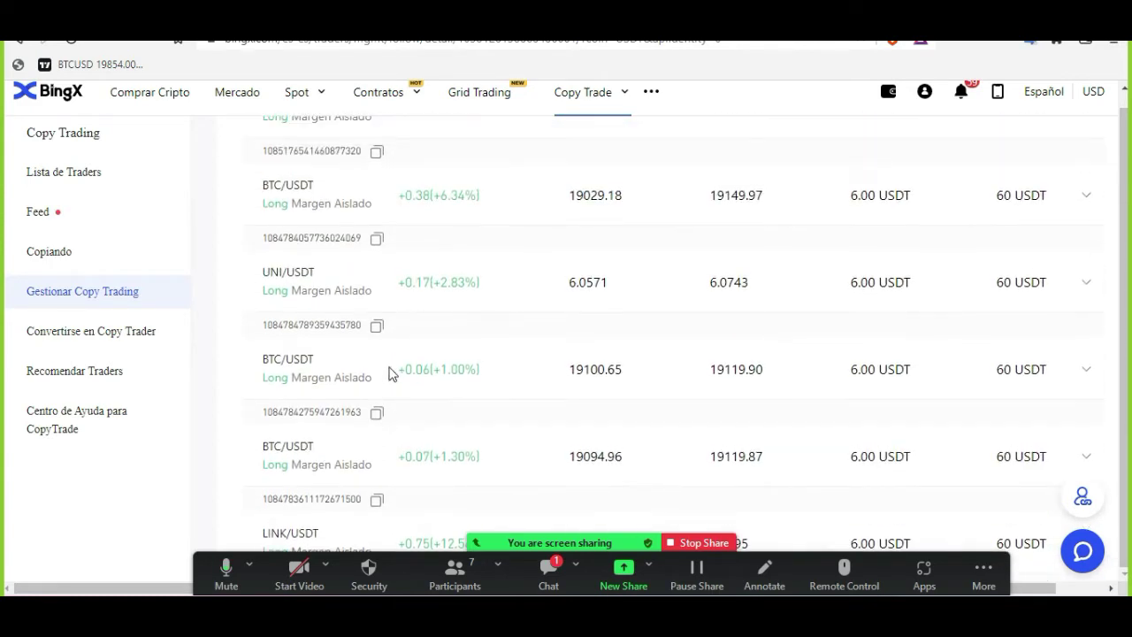
scroll(393, 372, up, 3)
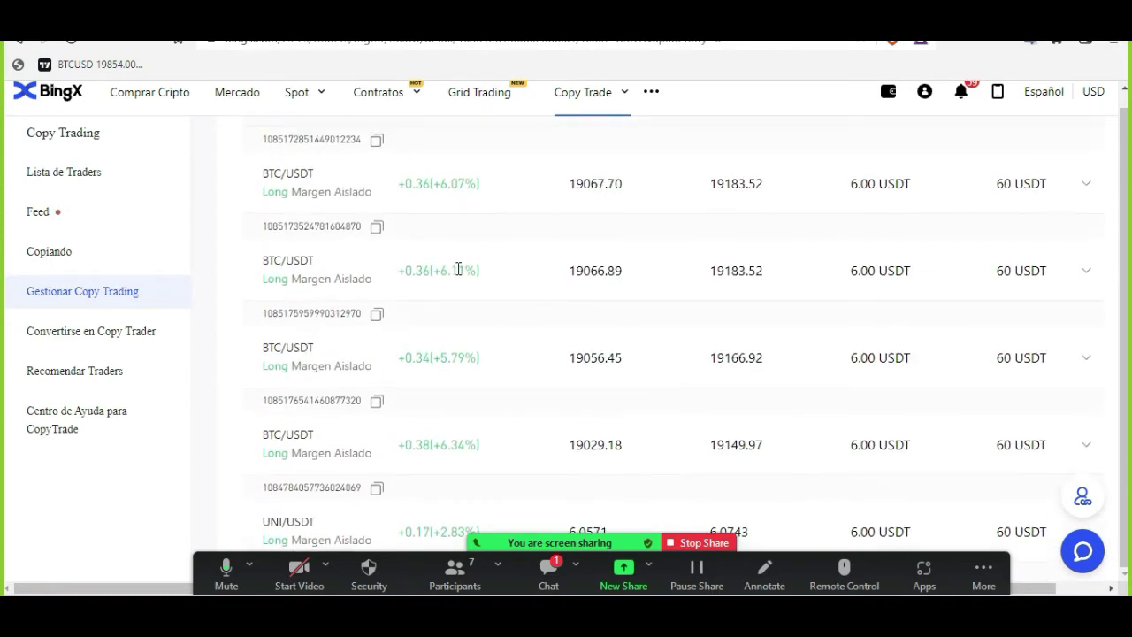
- Review the copied trader's earnings summary again and return to the latest BTC/USDT and UNI/USDT orders in the Historial
scroll(458, 268, up, 2)
scroll(540, 231, up, 2)
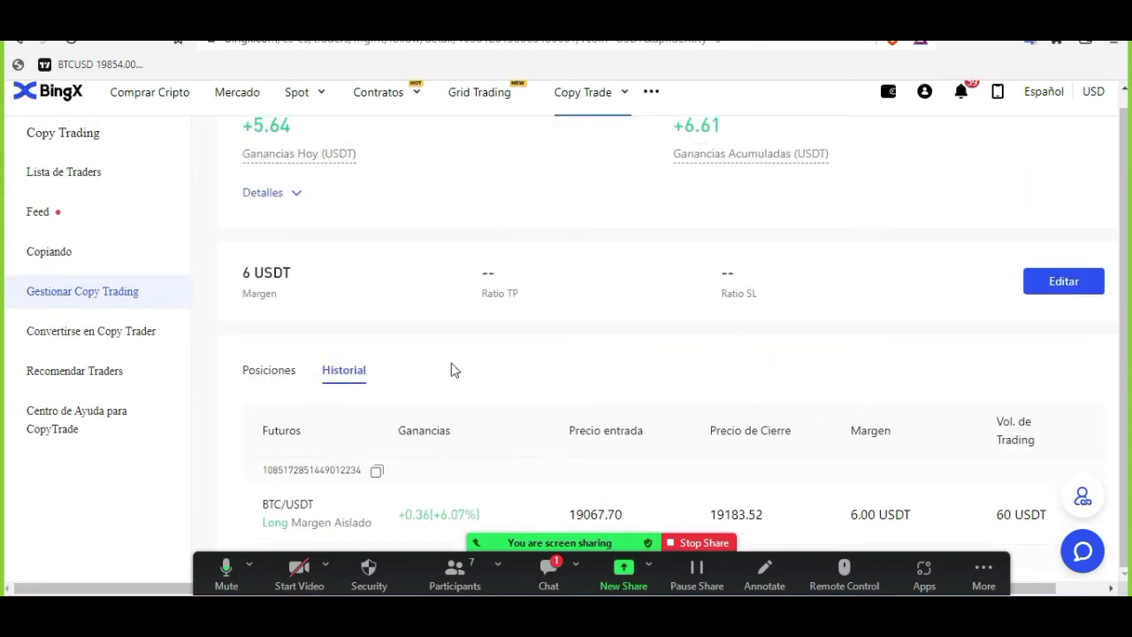
scroll(373, 389, up, 3)
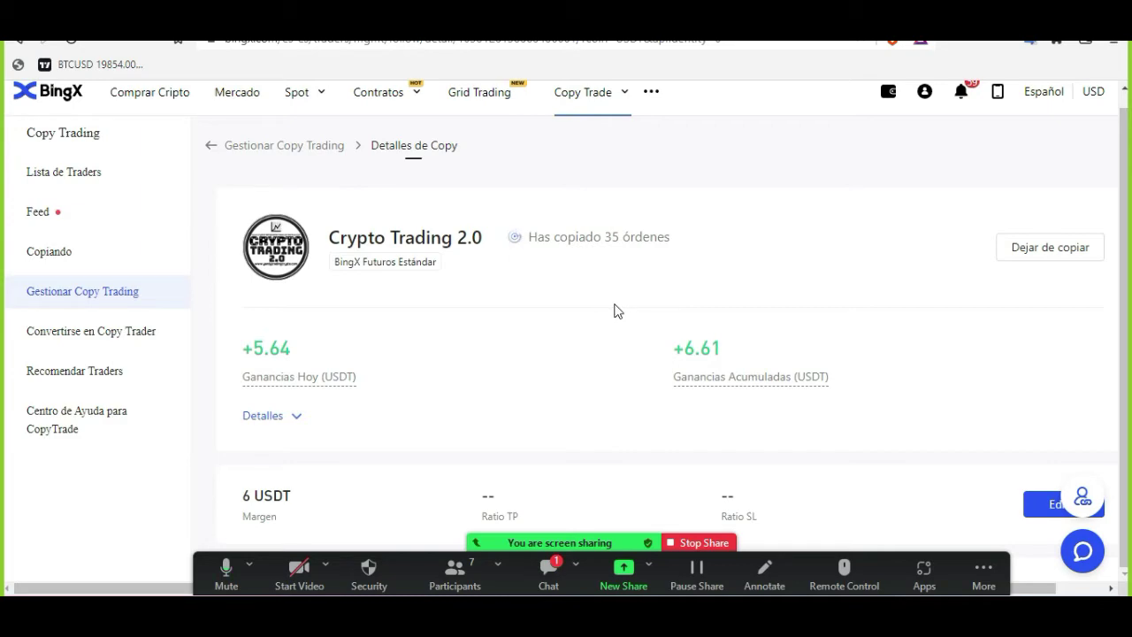
scroll(397, 379, down, 5)
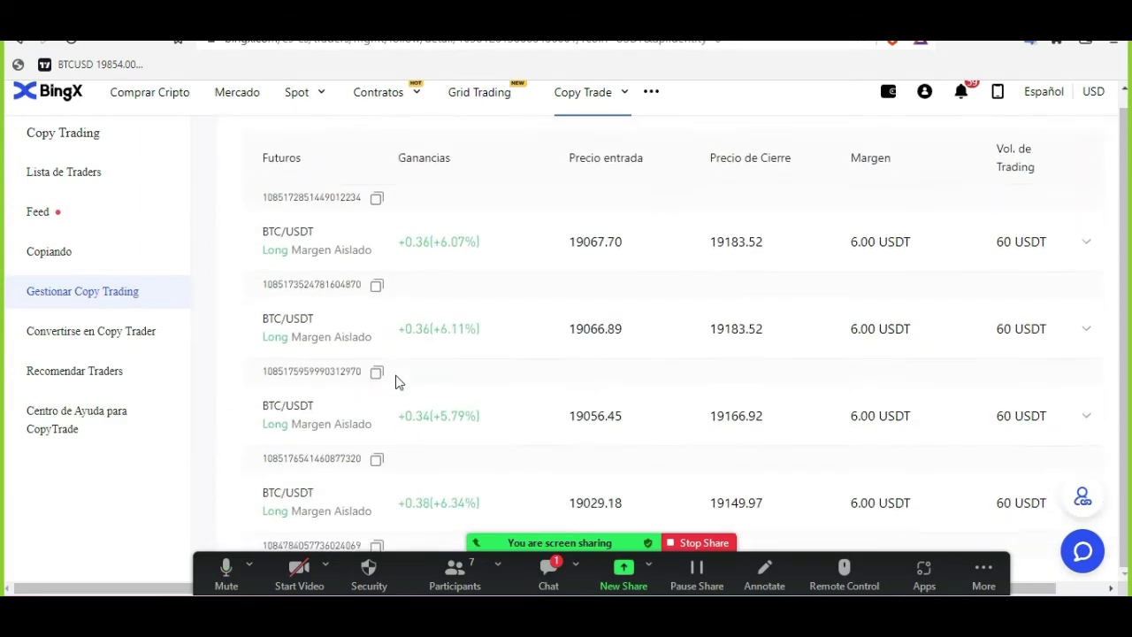
scroll(501, 332, down, 1)
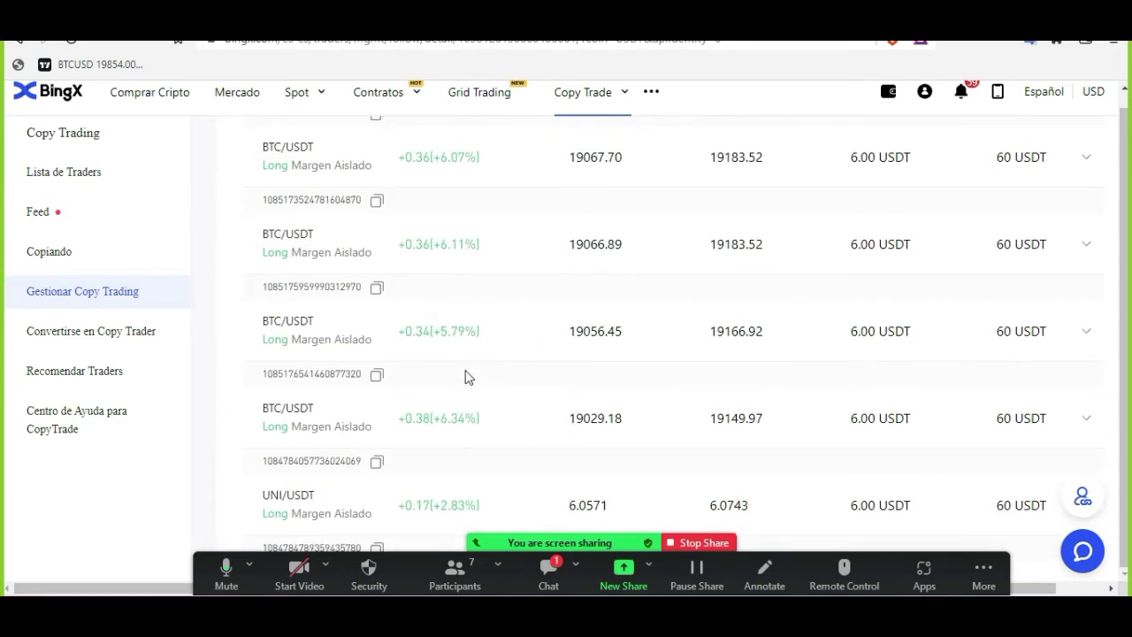
scroll(498, 299, down, 2)
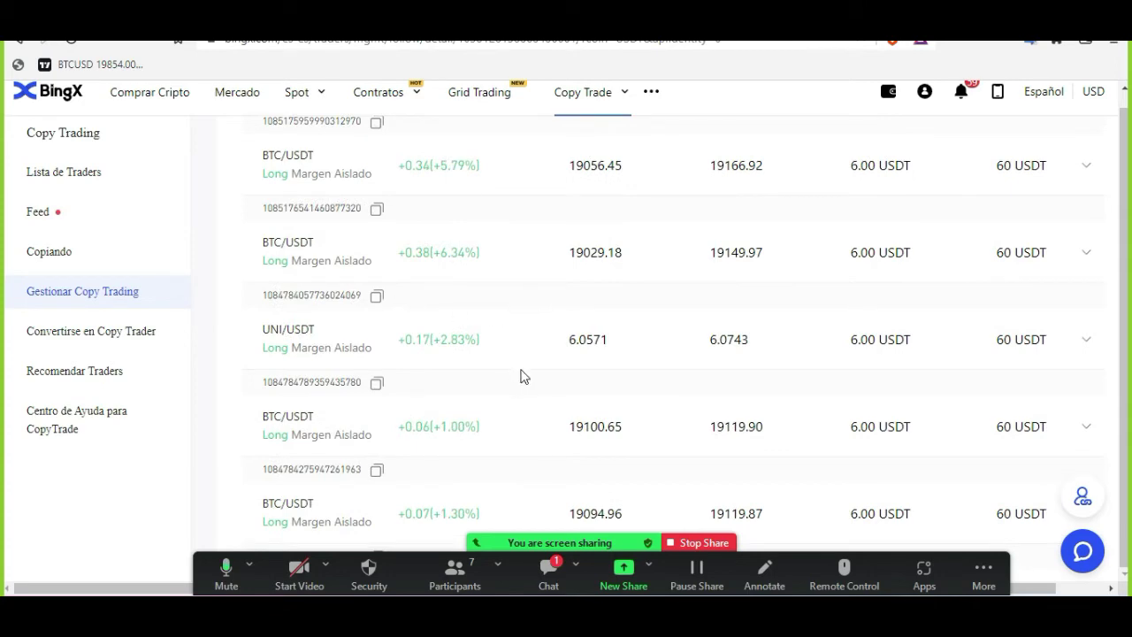
- Look through the remaining LINK/USDT and BTC/USDT orders in the Historial and return to the Crypto Trading 2.0 earnings summary
scroll(460, 478, down, 2)
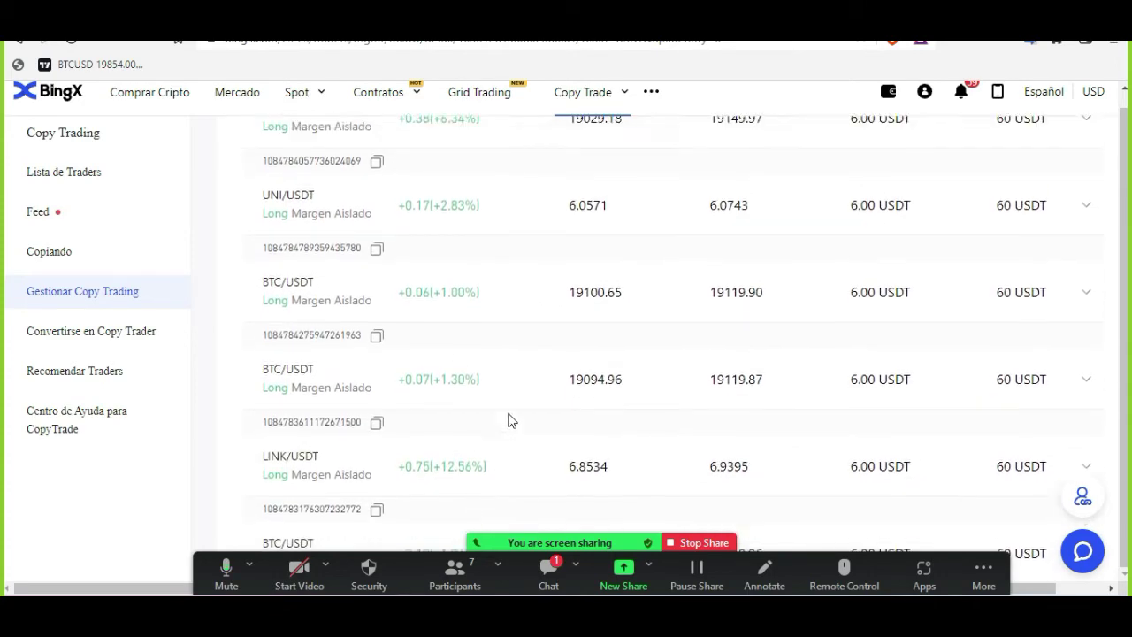
scroll(508, 420, up, 4)
scroll(515, 422, up, 3)
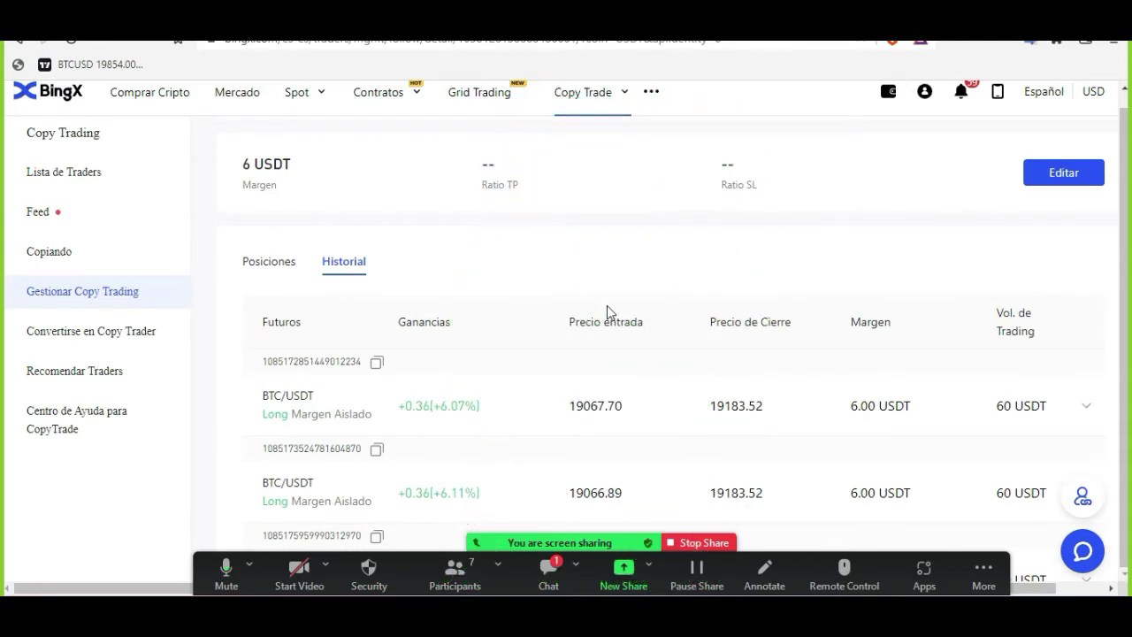
scroll(473, 337, up, 3)
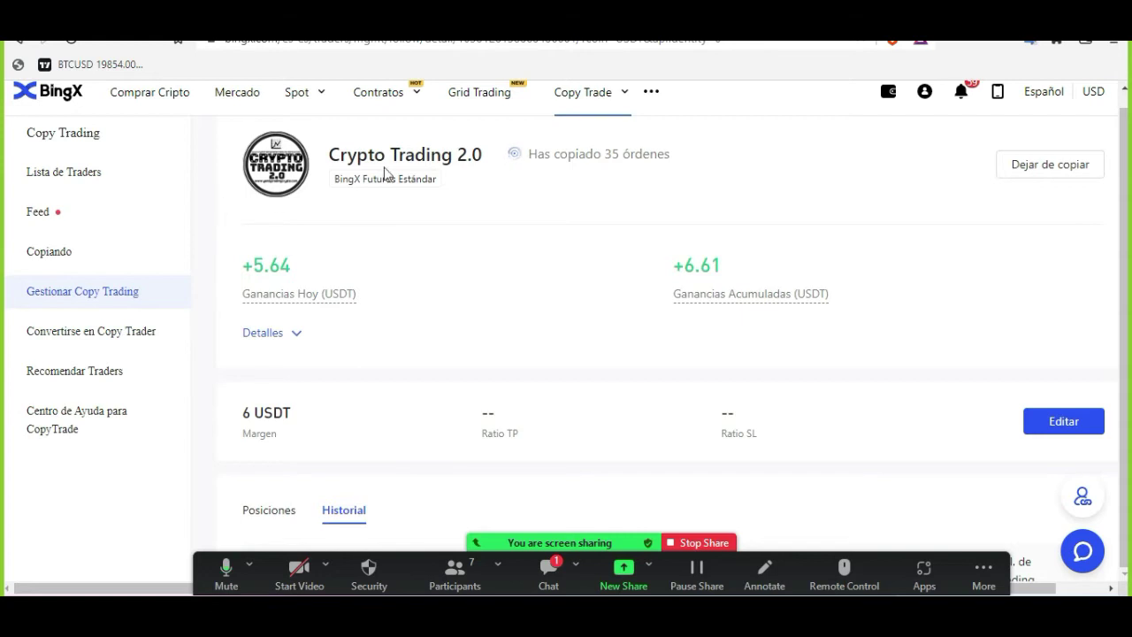
- Open the Lista de Traders and examine the profitability charts of the futures traders under Trader en tendencia
click(69, 172)
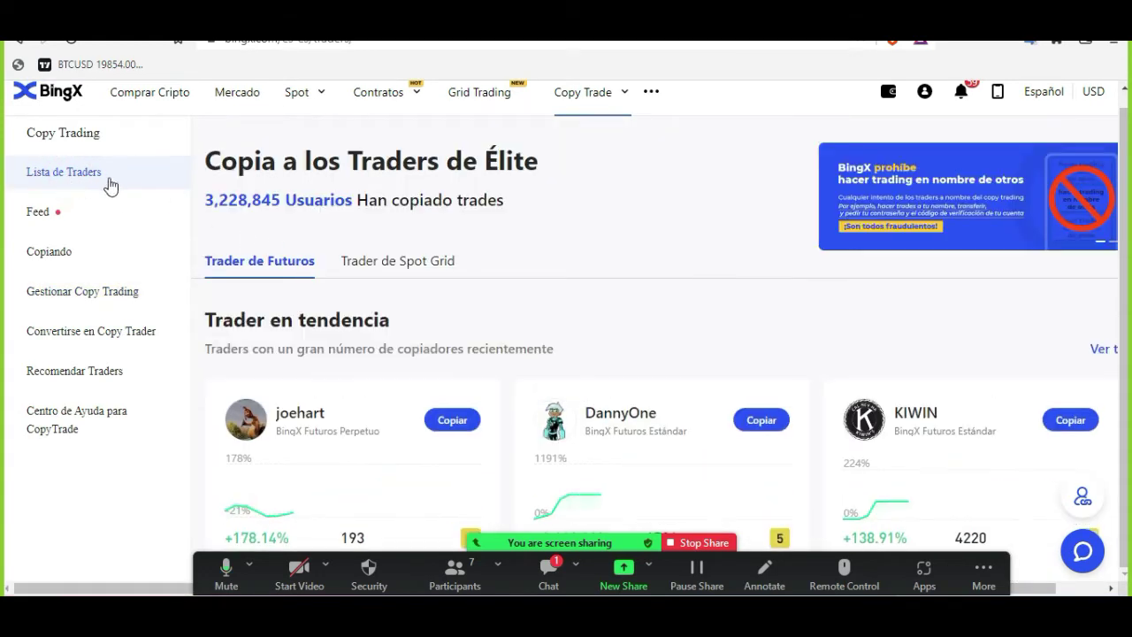
scroll(413, 382, down, 2)
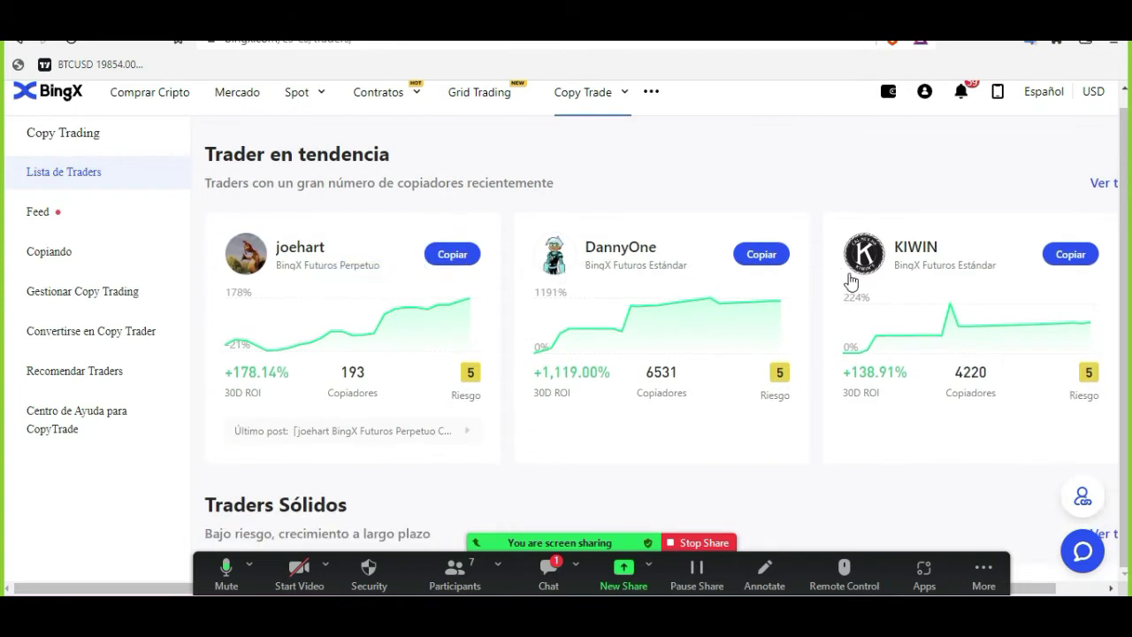
mouse_move(587, 328)
mouse_move(723, 314)
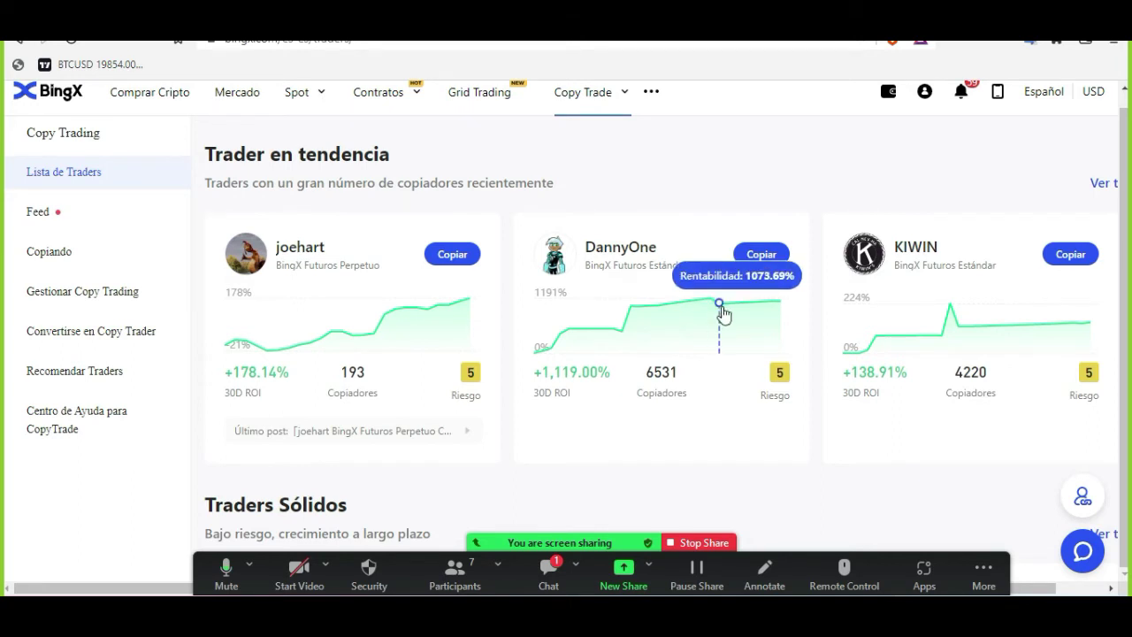